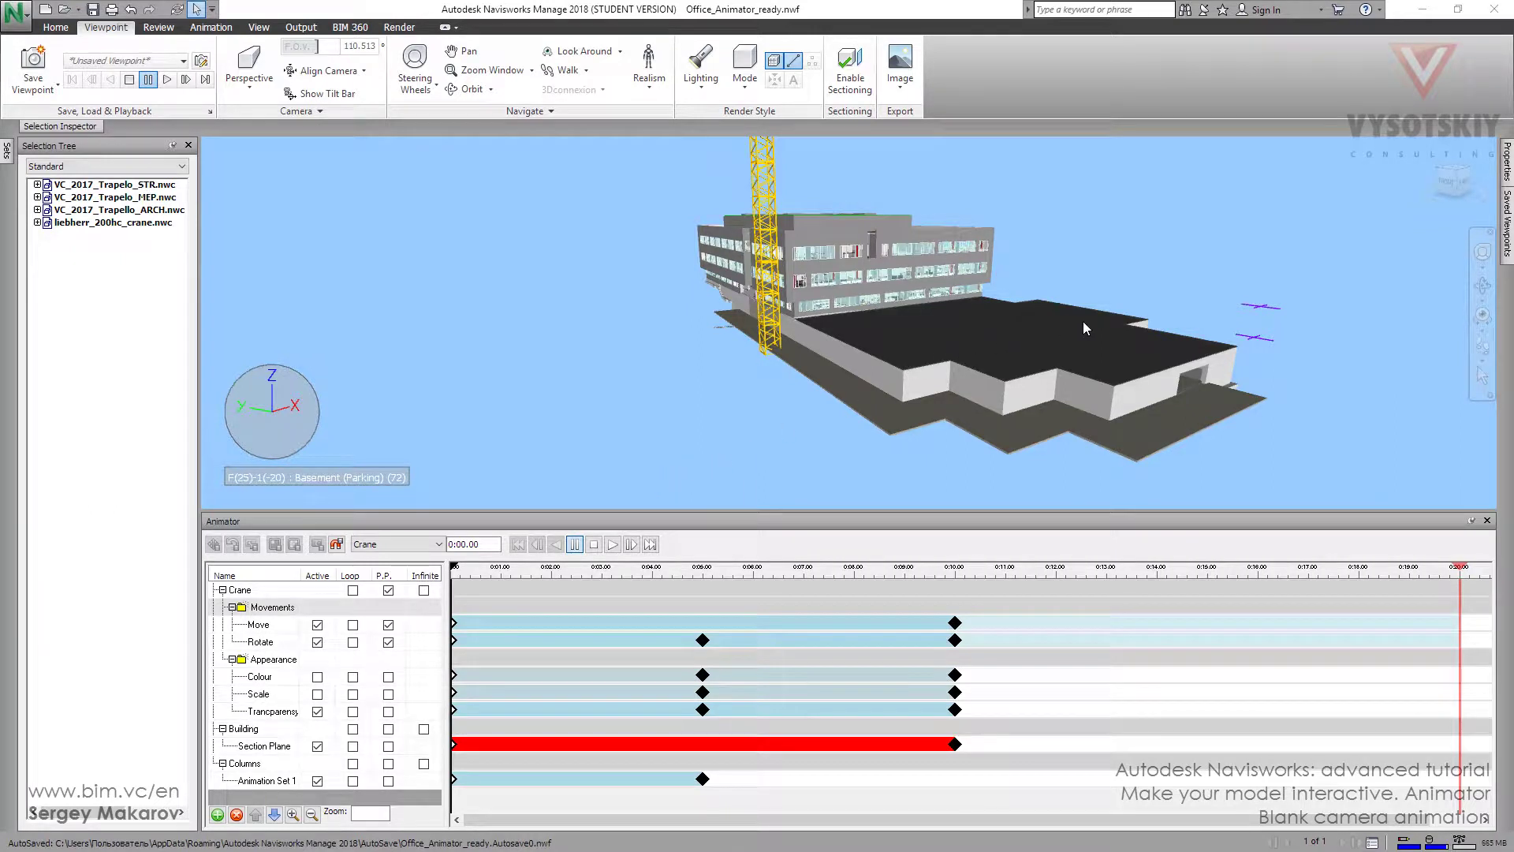
Orbit the building, then jump to the saved Tag View 2 viewpoint
shift+middle_drag(1158, 315, 987, 325)
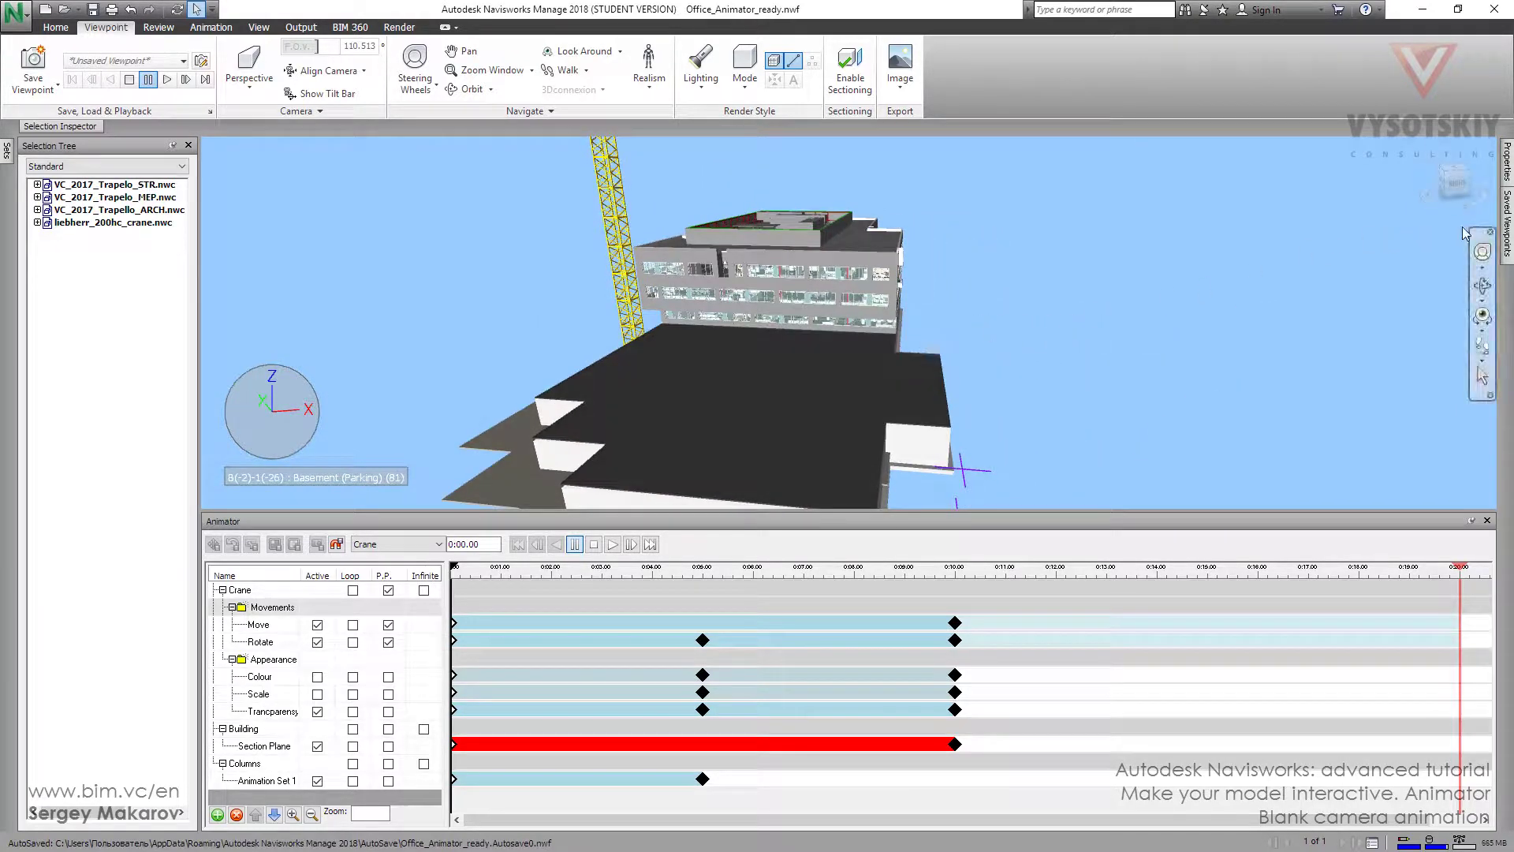
mouse_move(1507, 213)
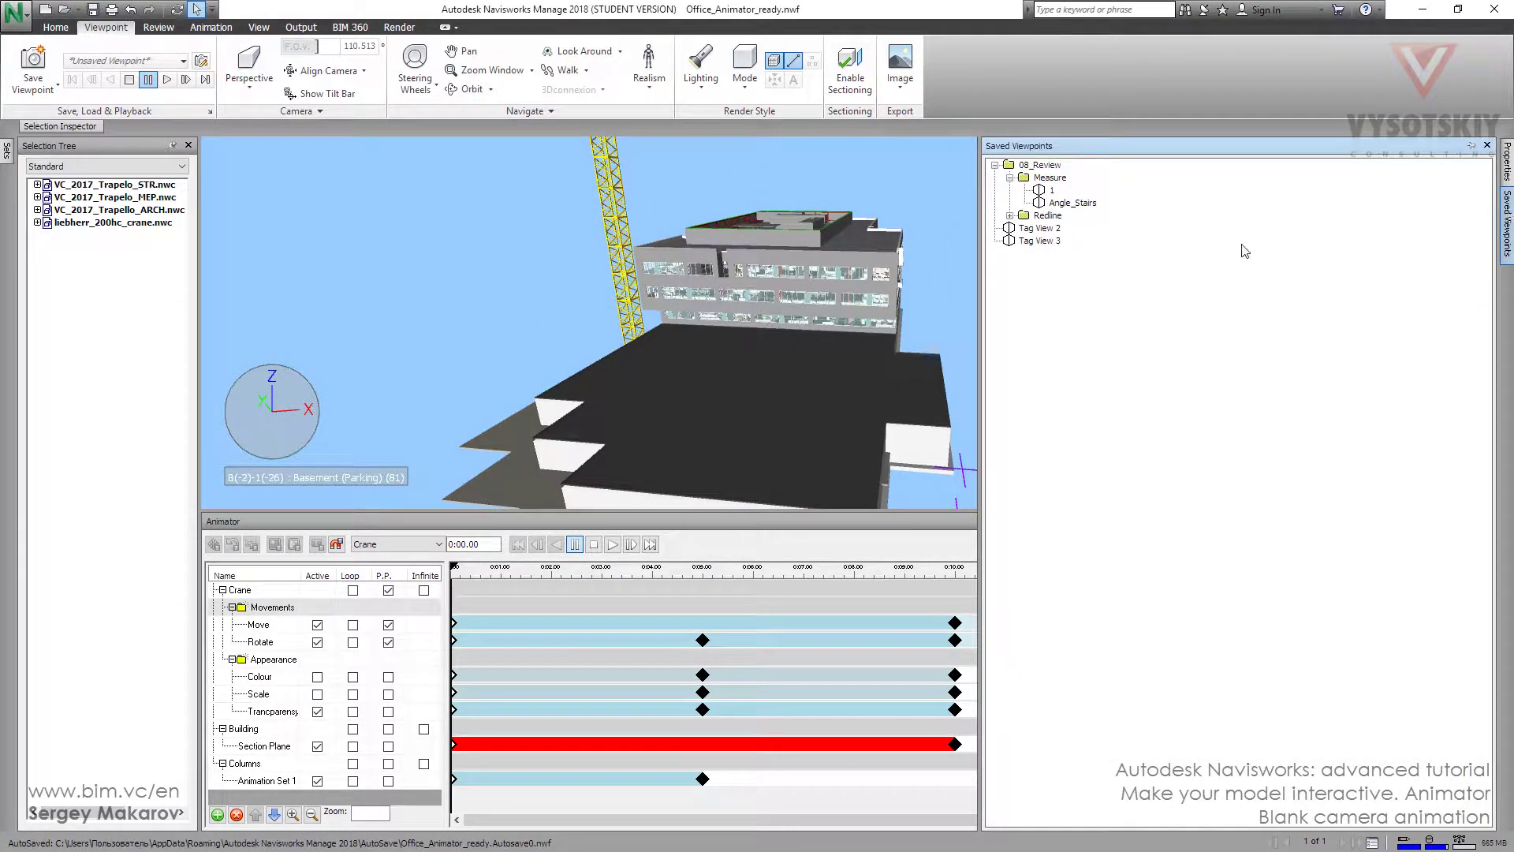
click(1035, 228)
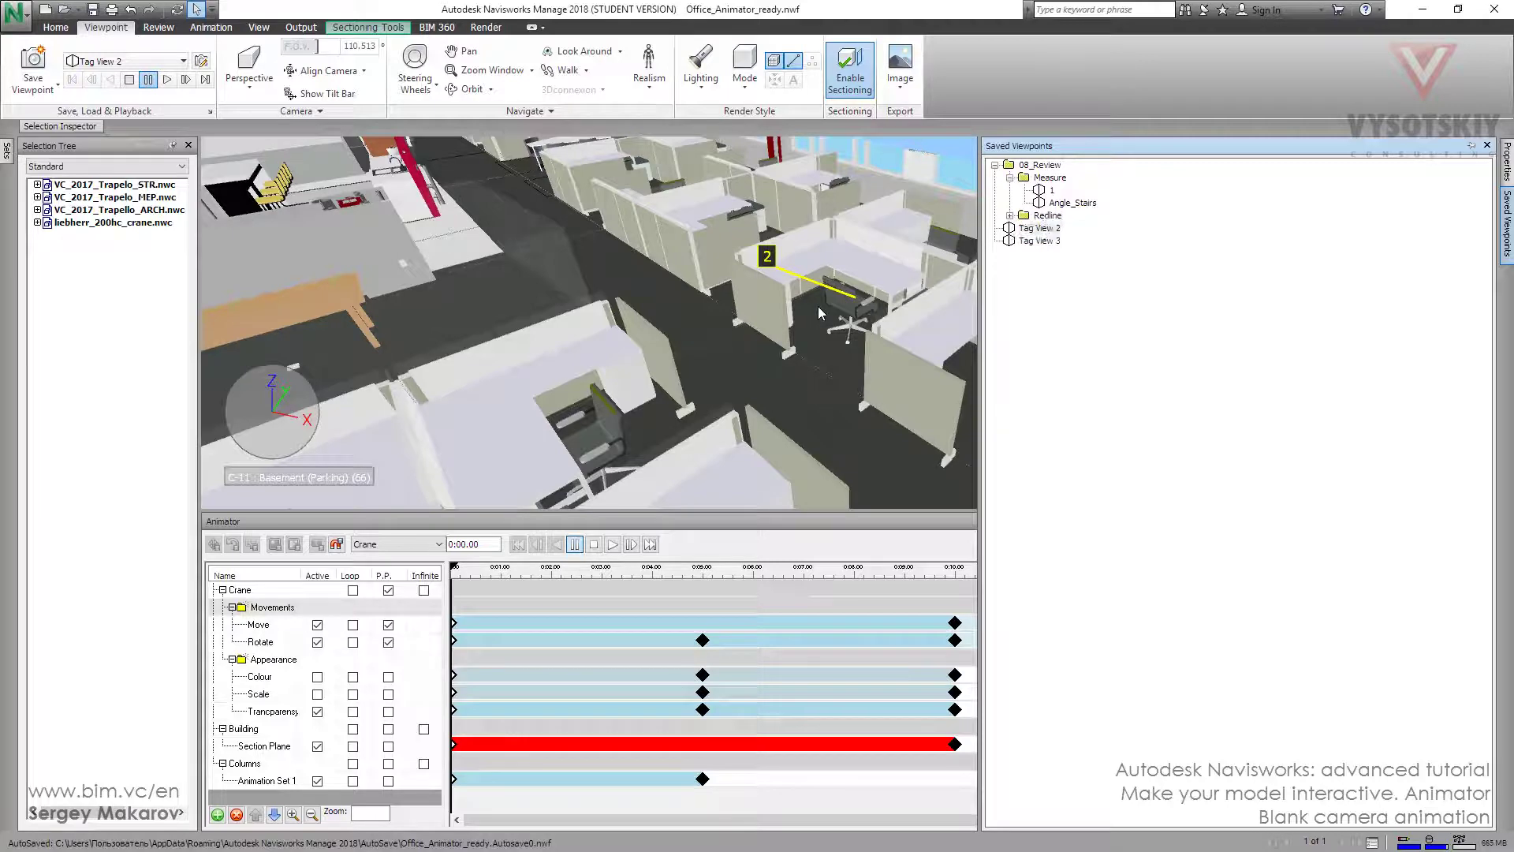
Orbit and zoom into a level close-up view down the office corridor
shift+middle_drag(817, 306, 779, 296)
scroll(656, 414, up, 5)
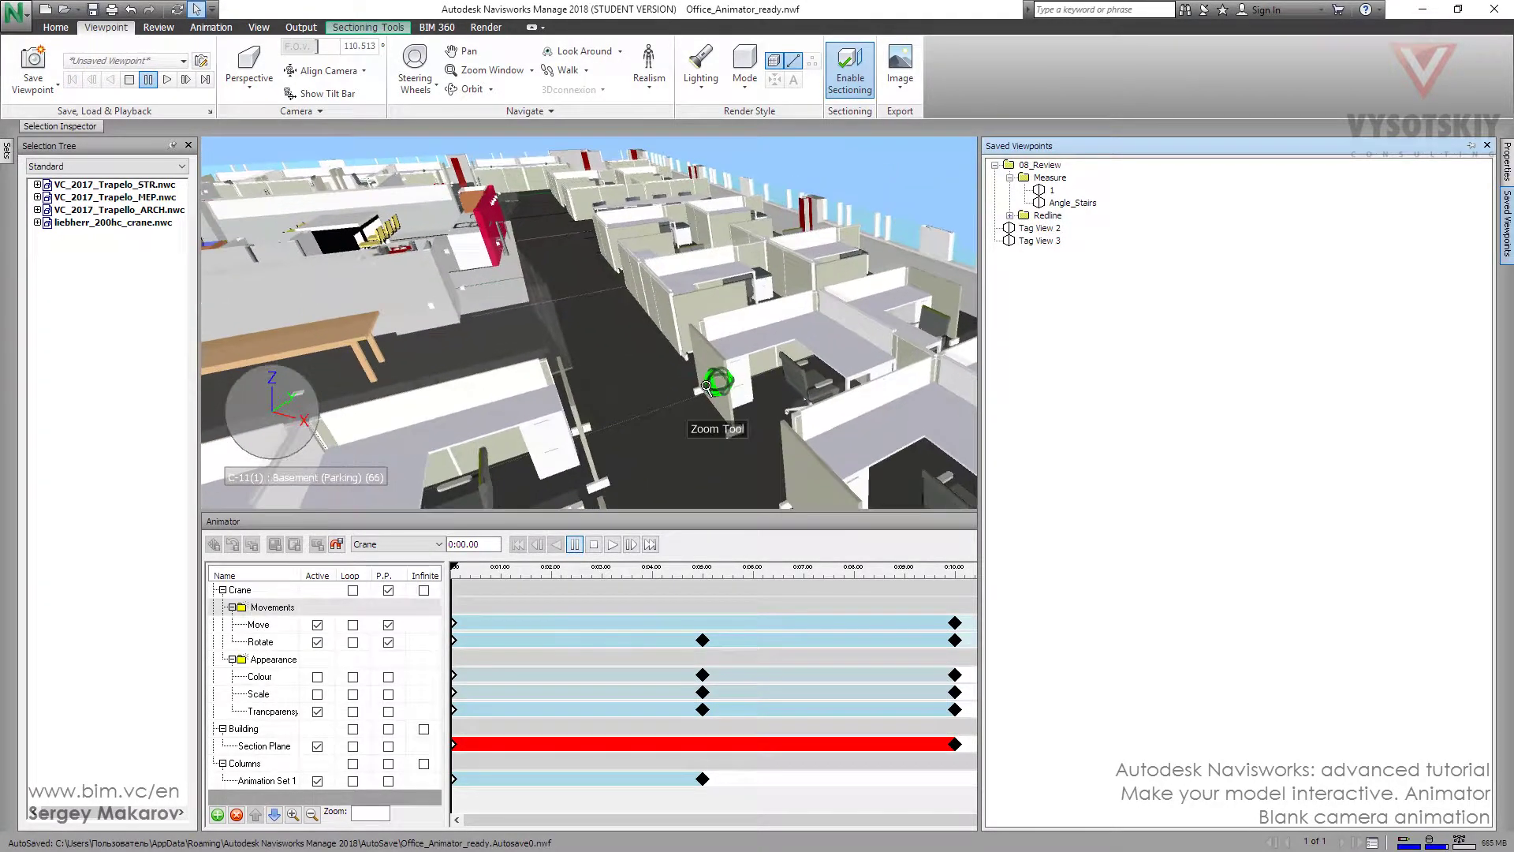
shift+middle_drag(656, 414, 602, 330)
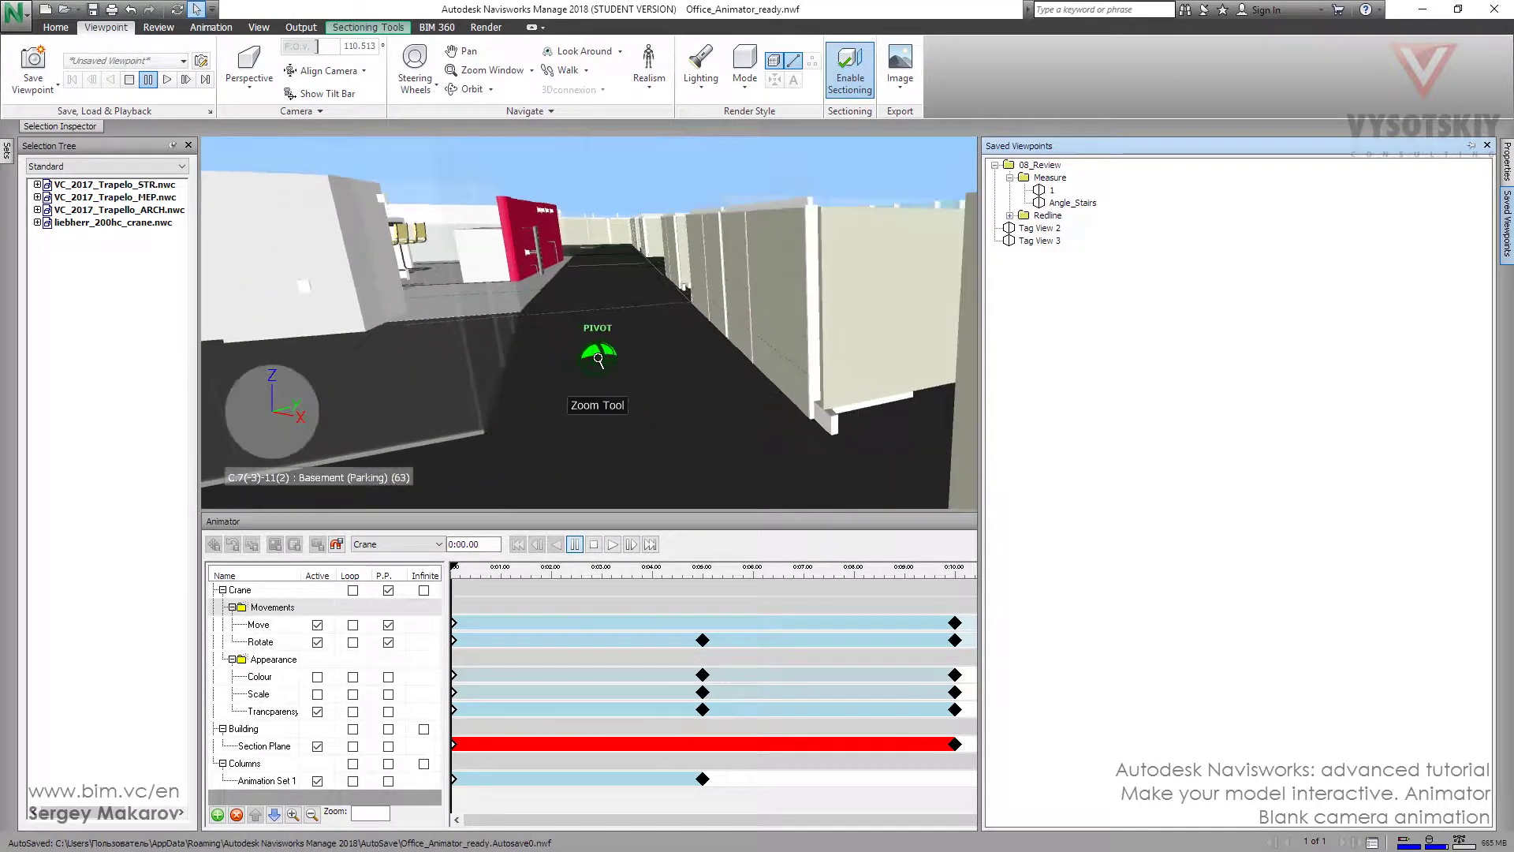
Turn on Third Person view with gravity and switch to the Walk tool
click(649, 85)
click(638, 164)
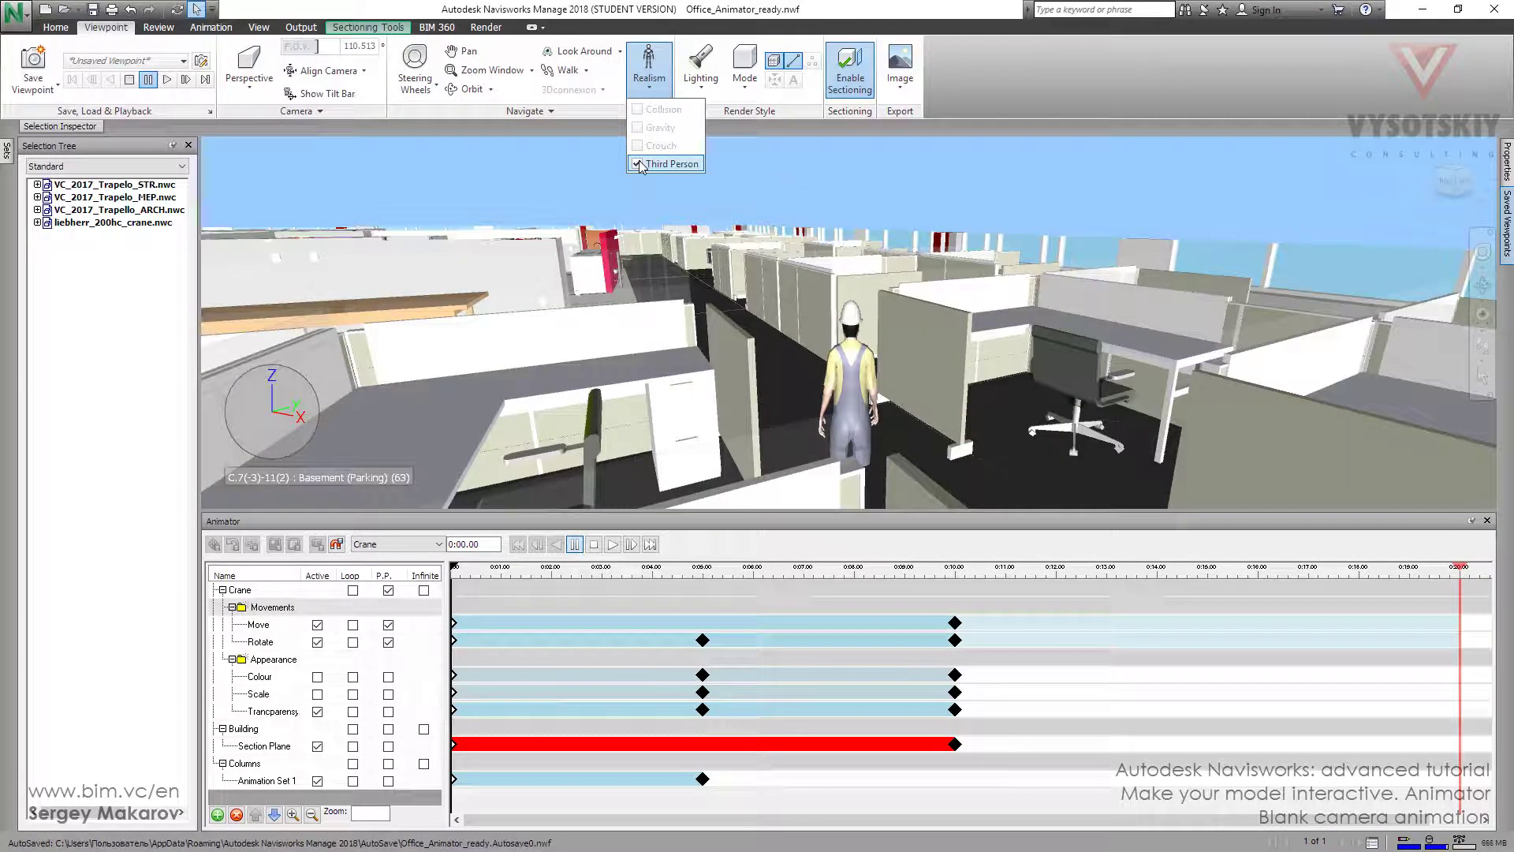
click(563, 71)
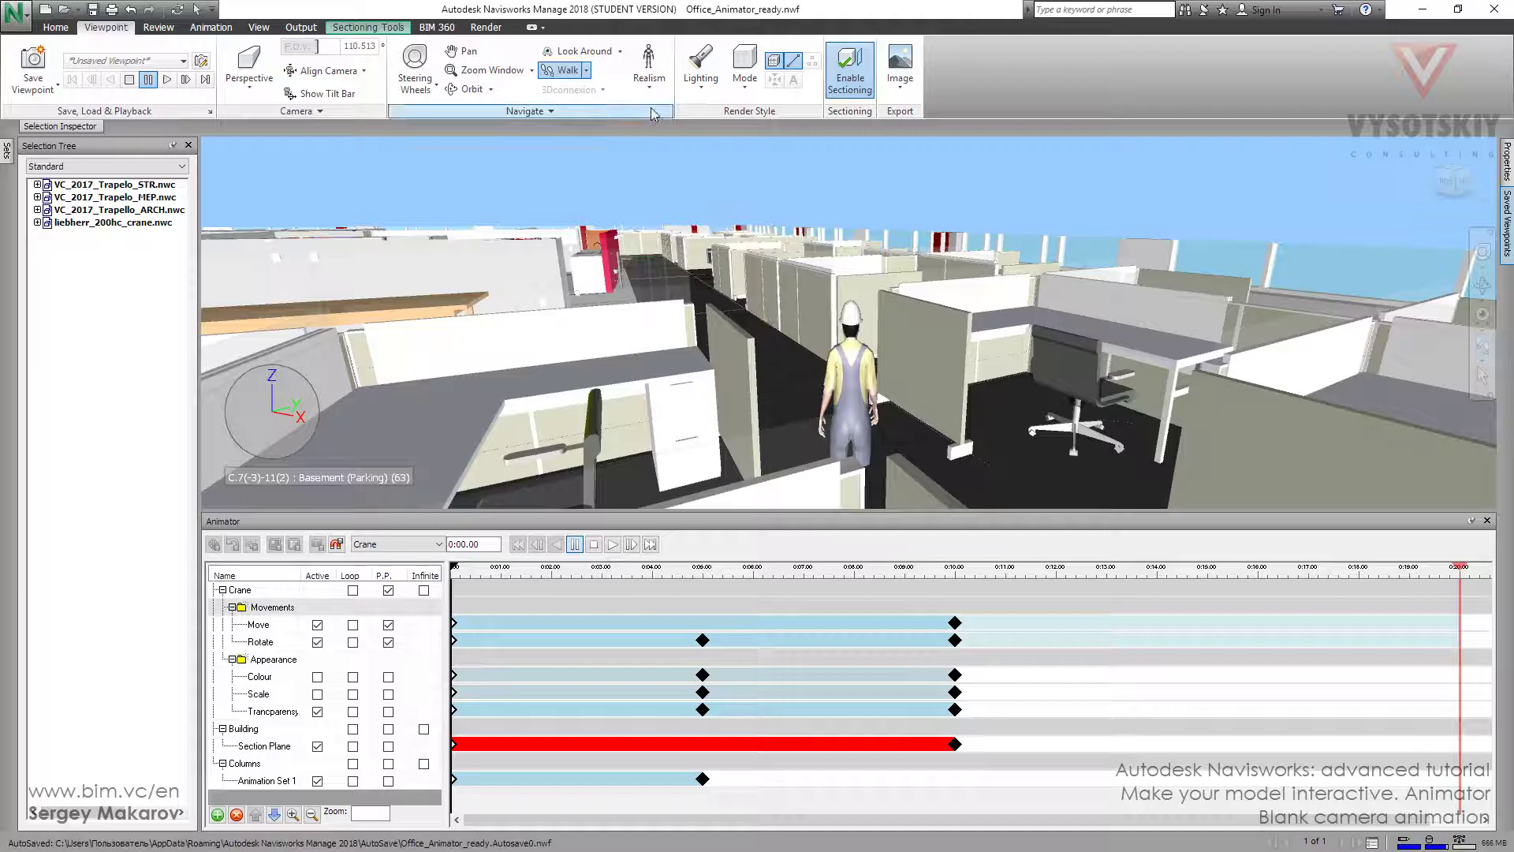
click(649, 75)
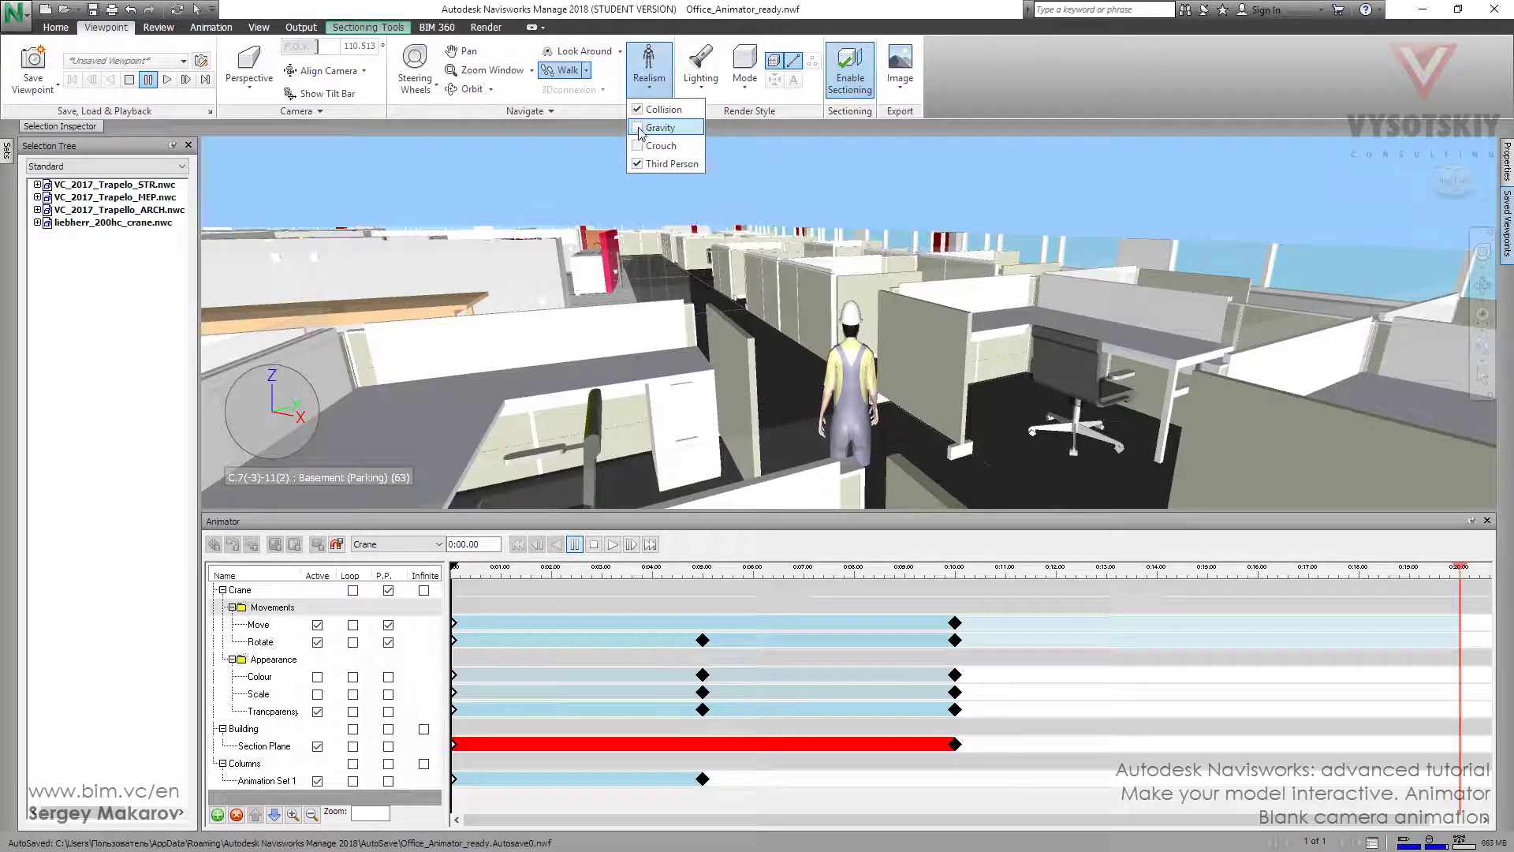
click(640, 128)
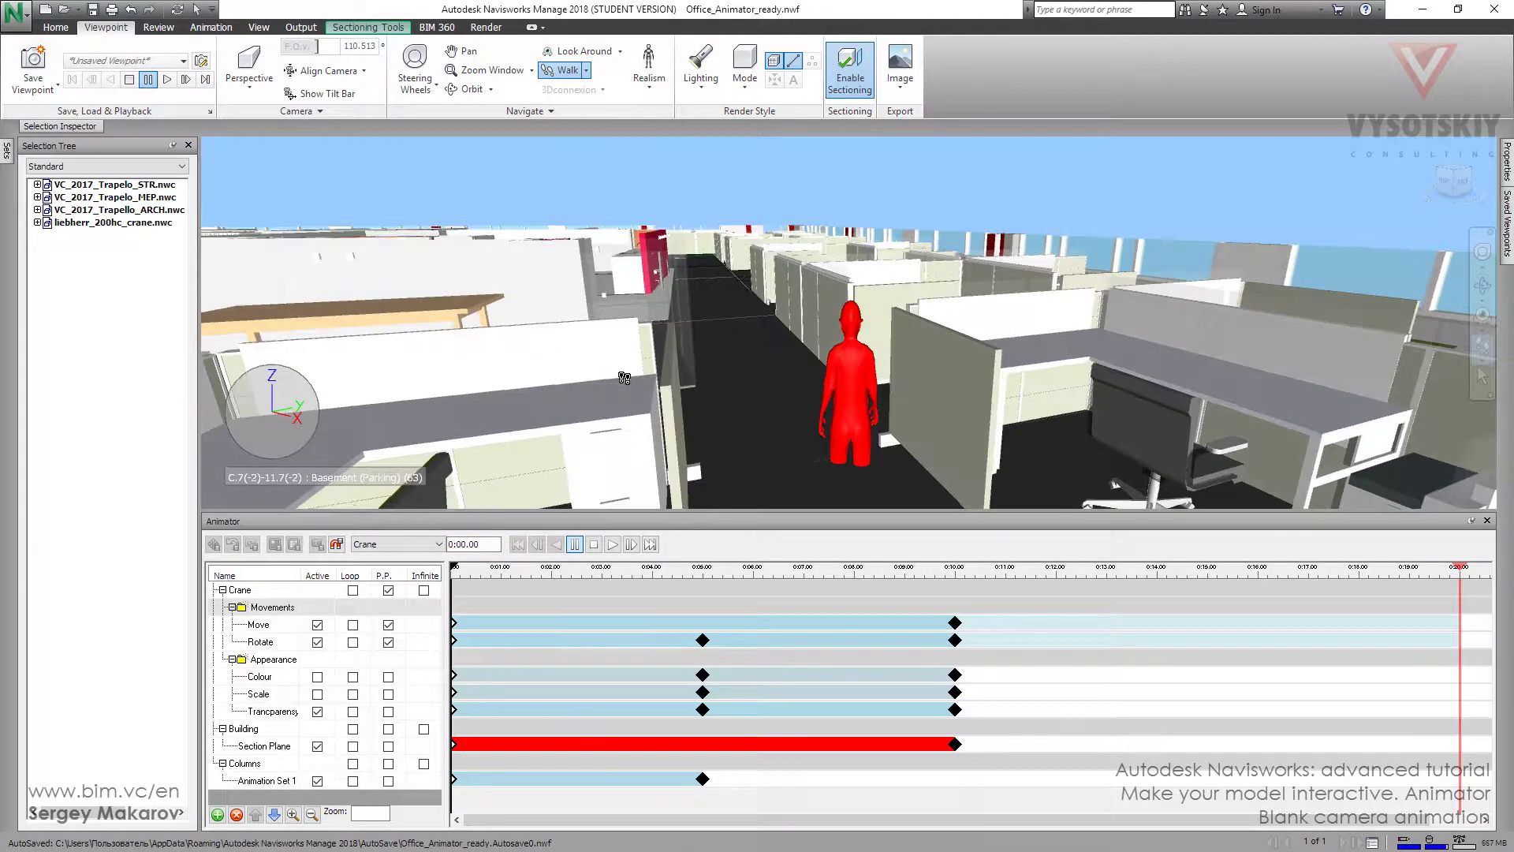
Raise the camera above the cubicles, then walk forward along the office aisle
click(1481, 261)
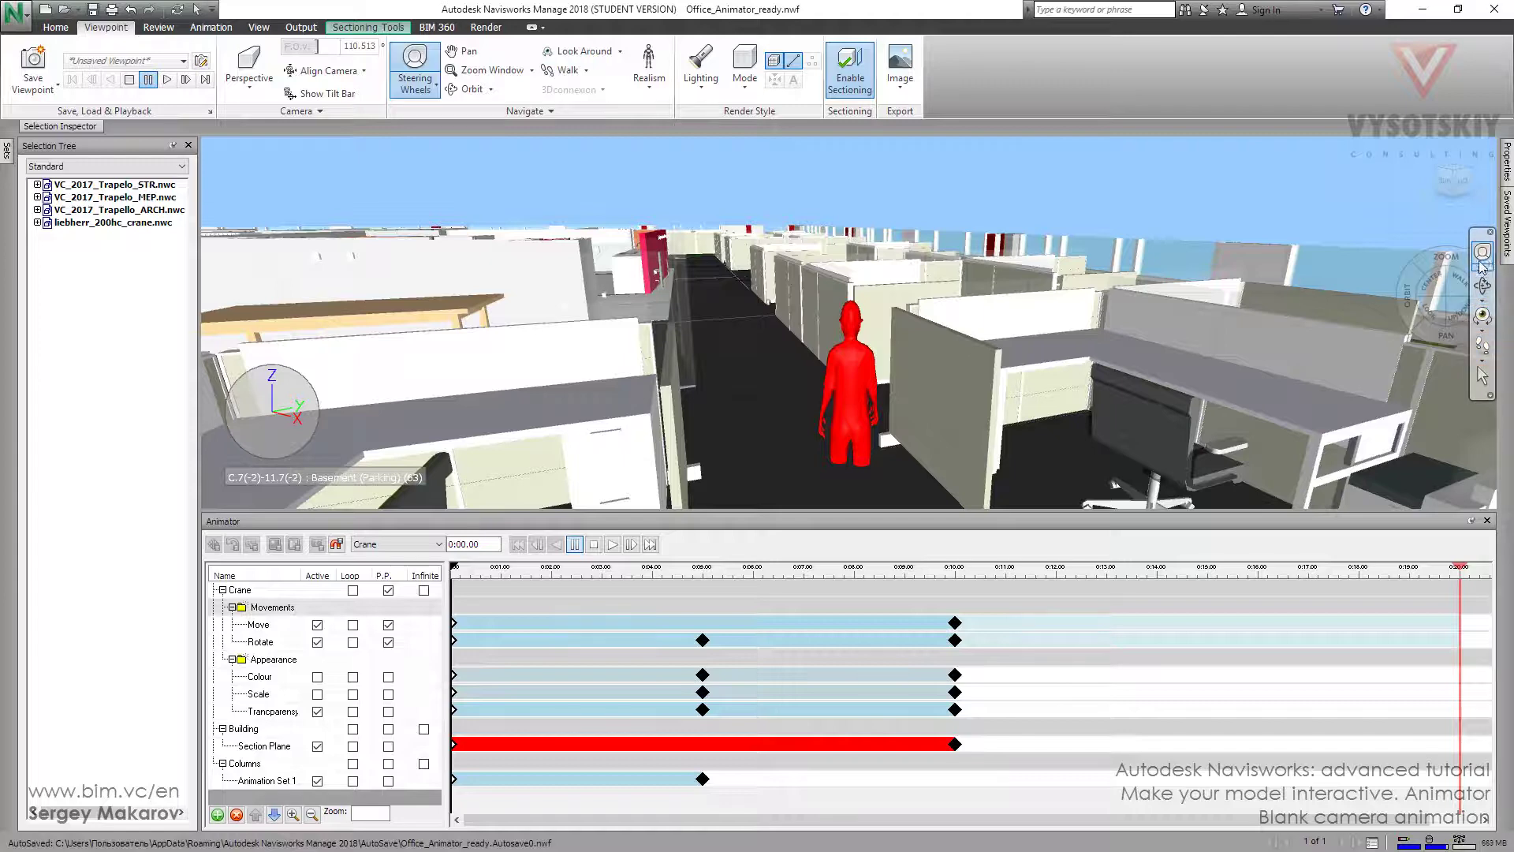
drag(777, 332, 777, 322)
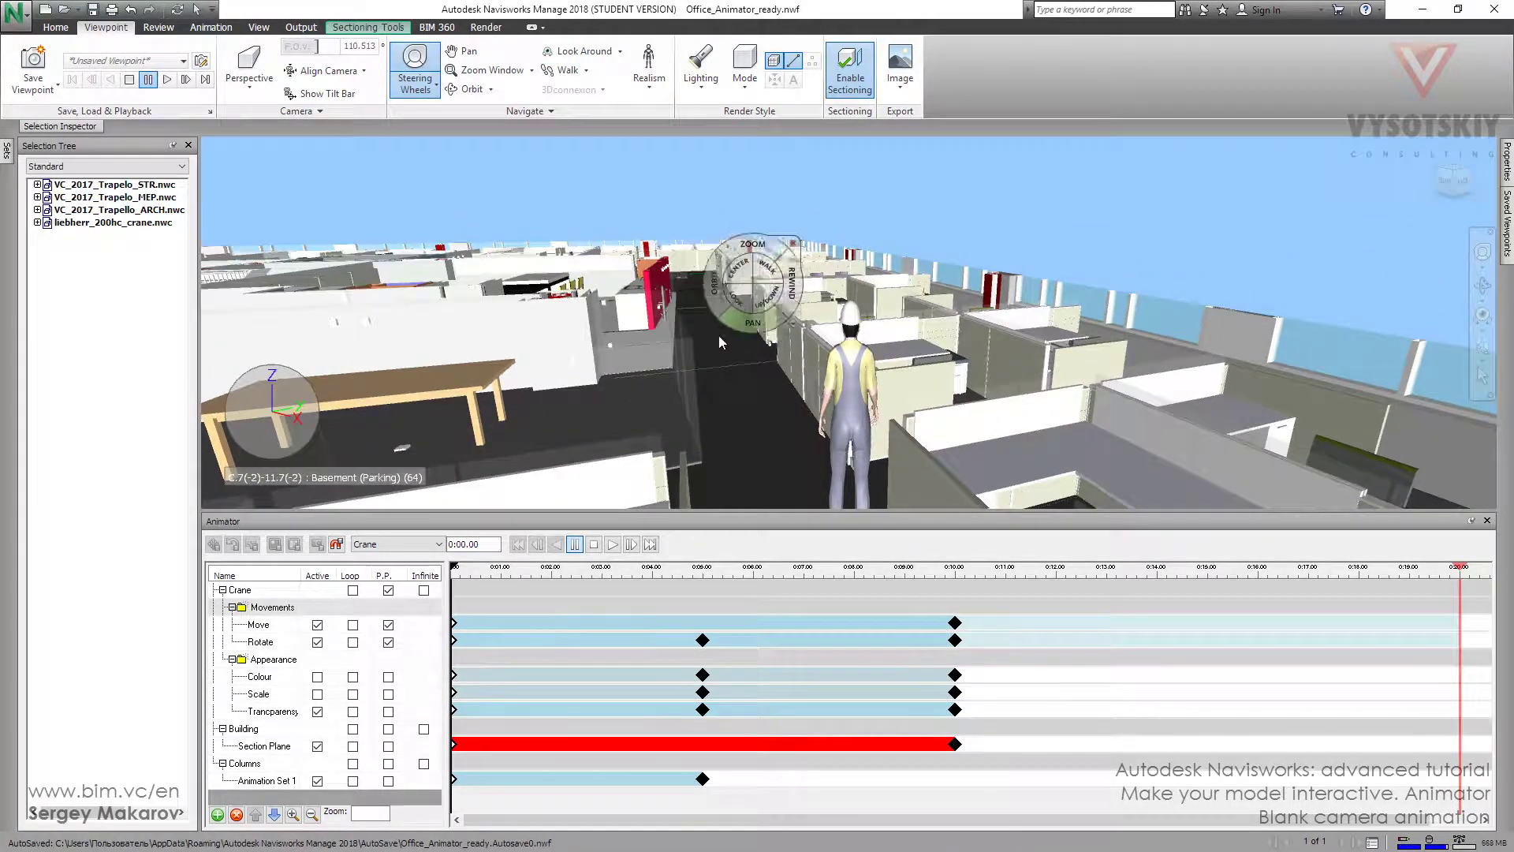
key(Escape)
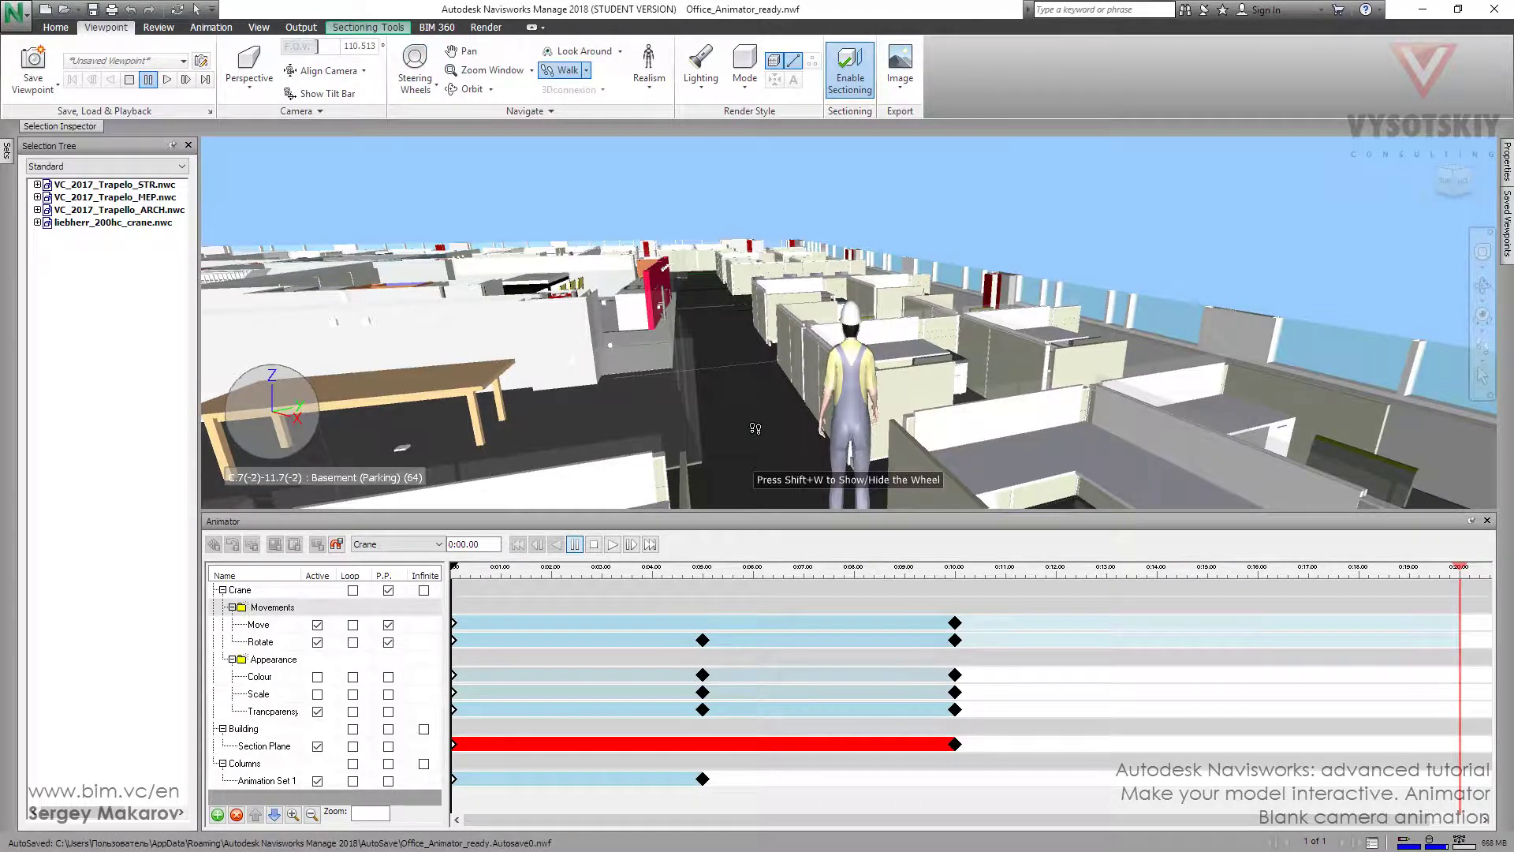
drag(755, 428, 600, 440)
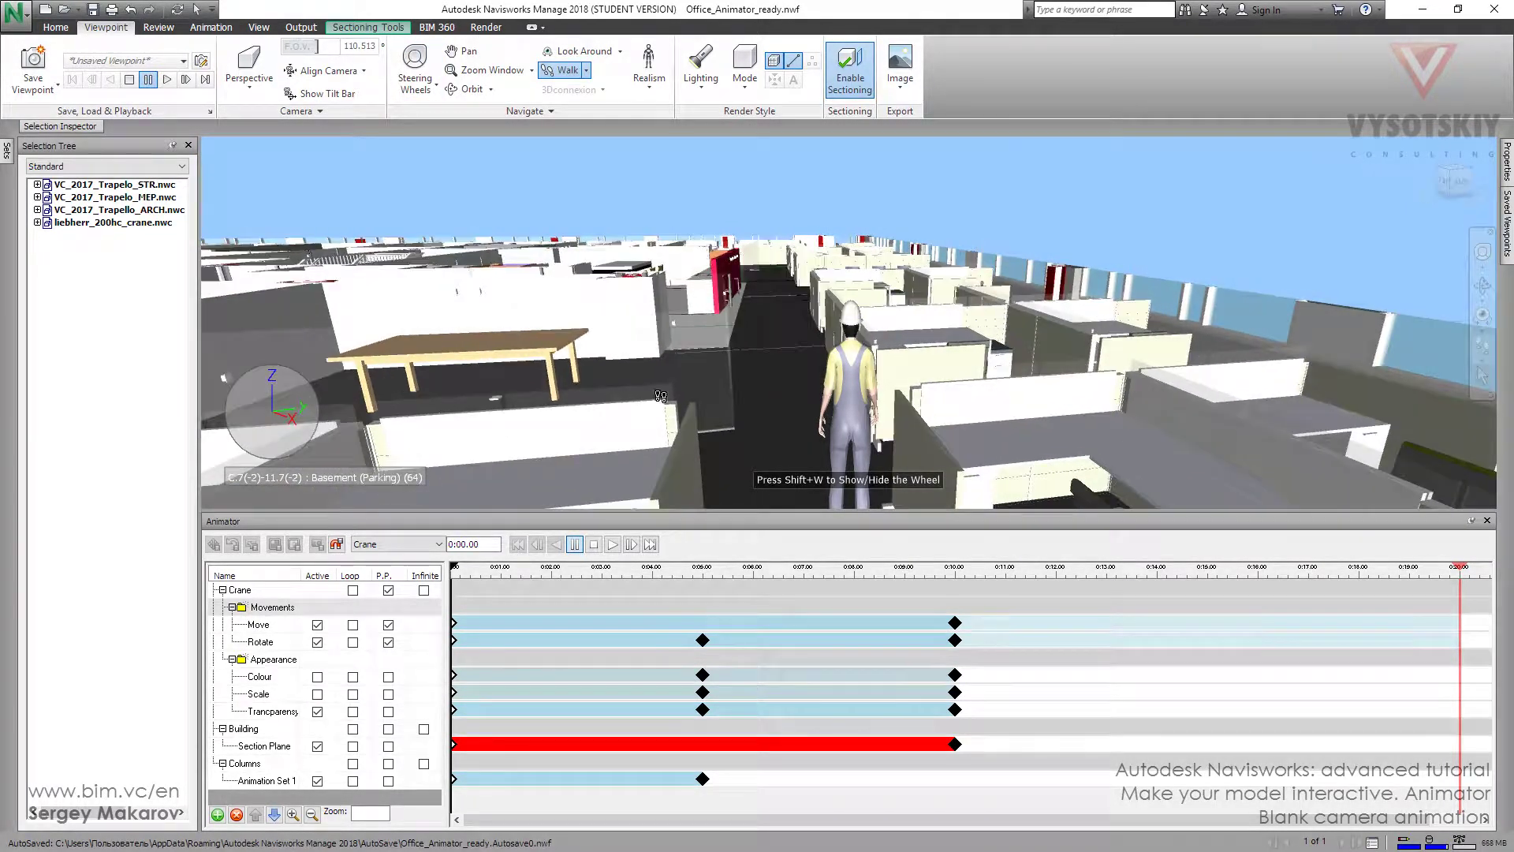
drag(667, 405, 651, 414)
drag(791, 415, 719, 405)
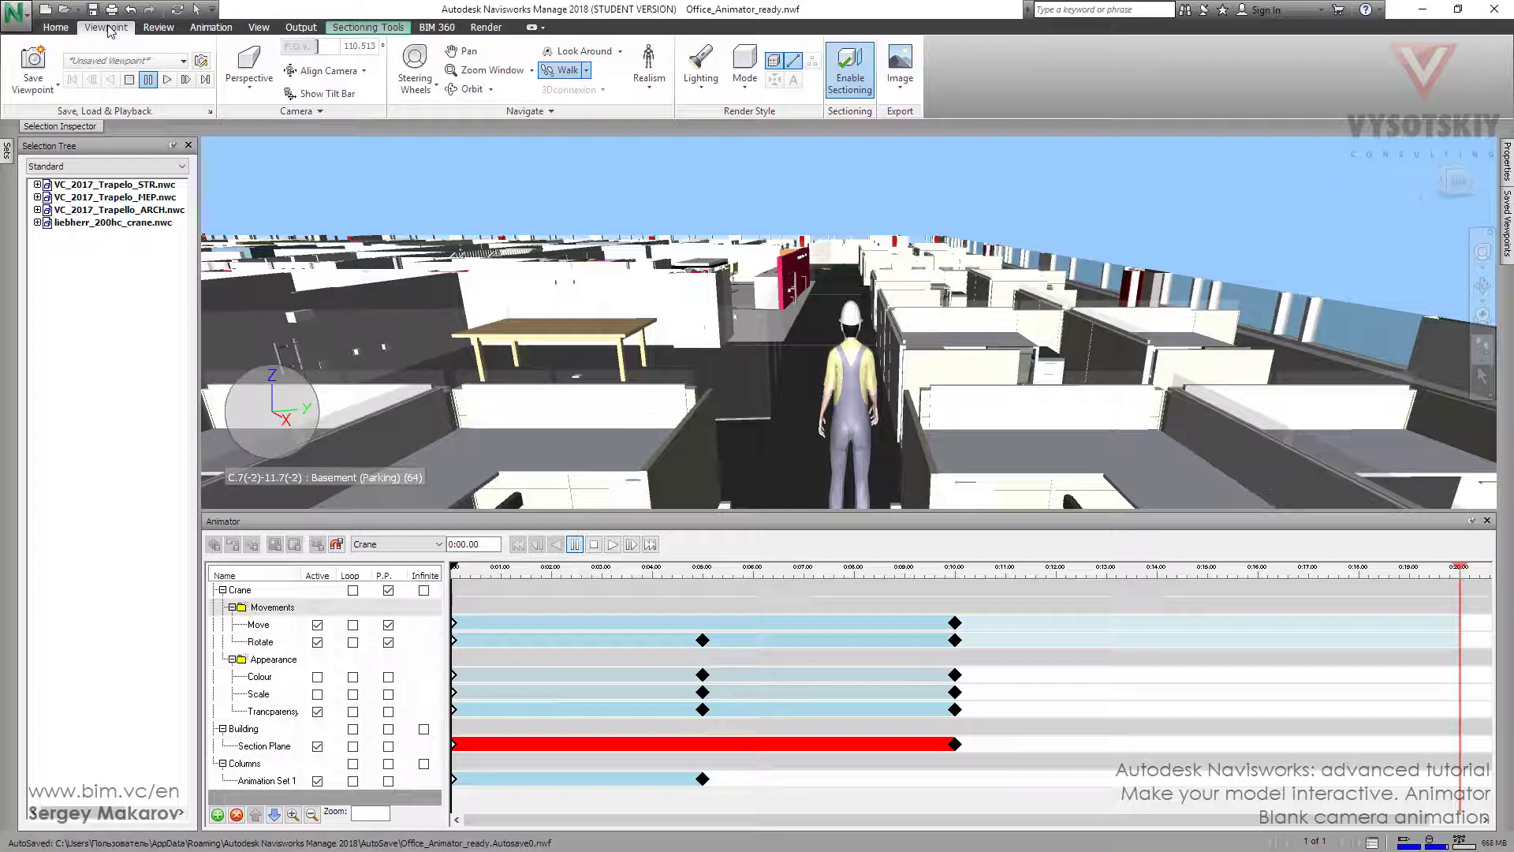
Turn off Enable Sectioning so the ceiling becomes visible
click(353, 28)
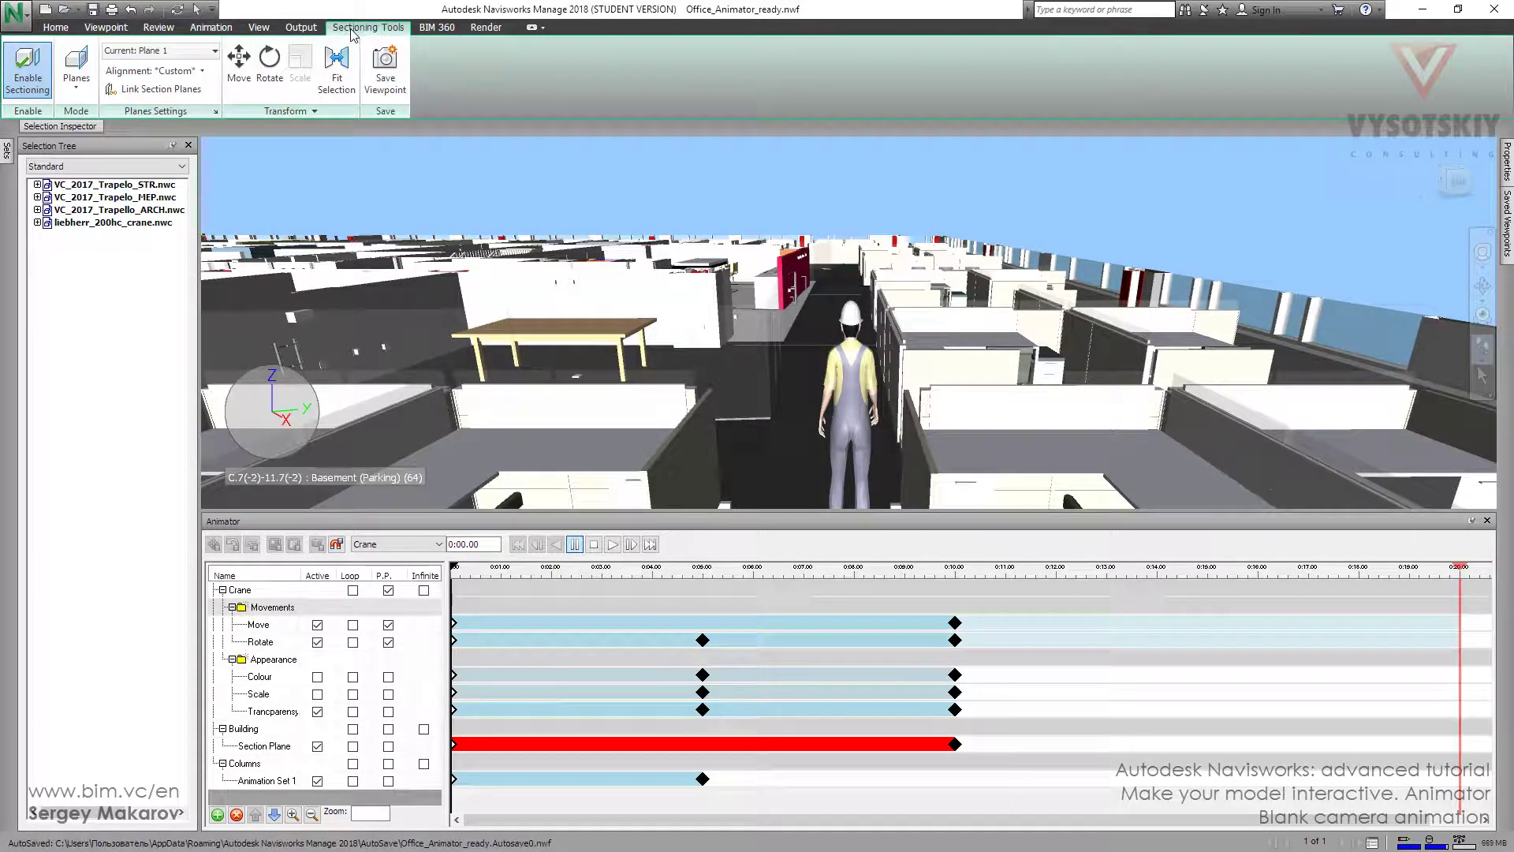
click(28, 69)
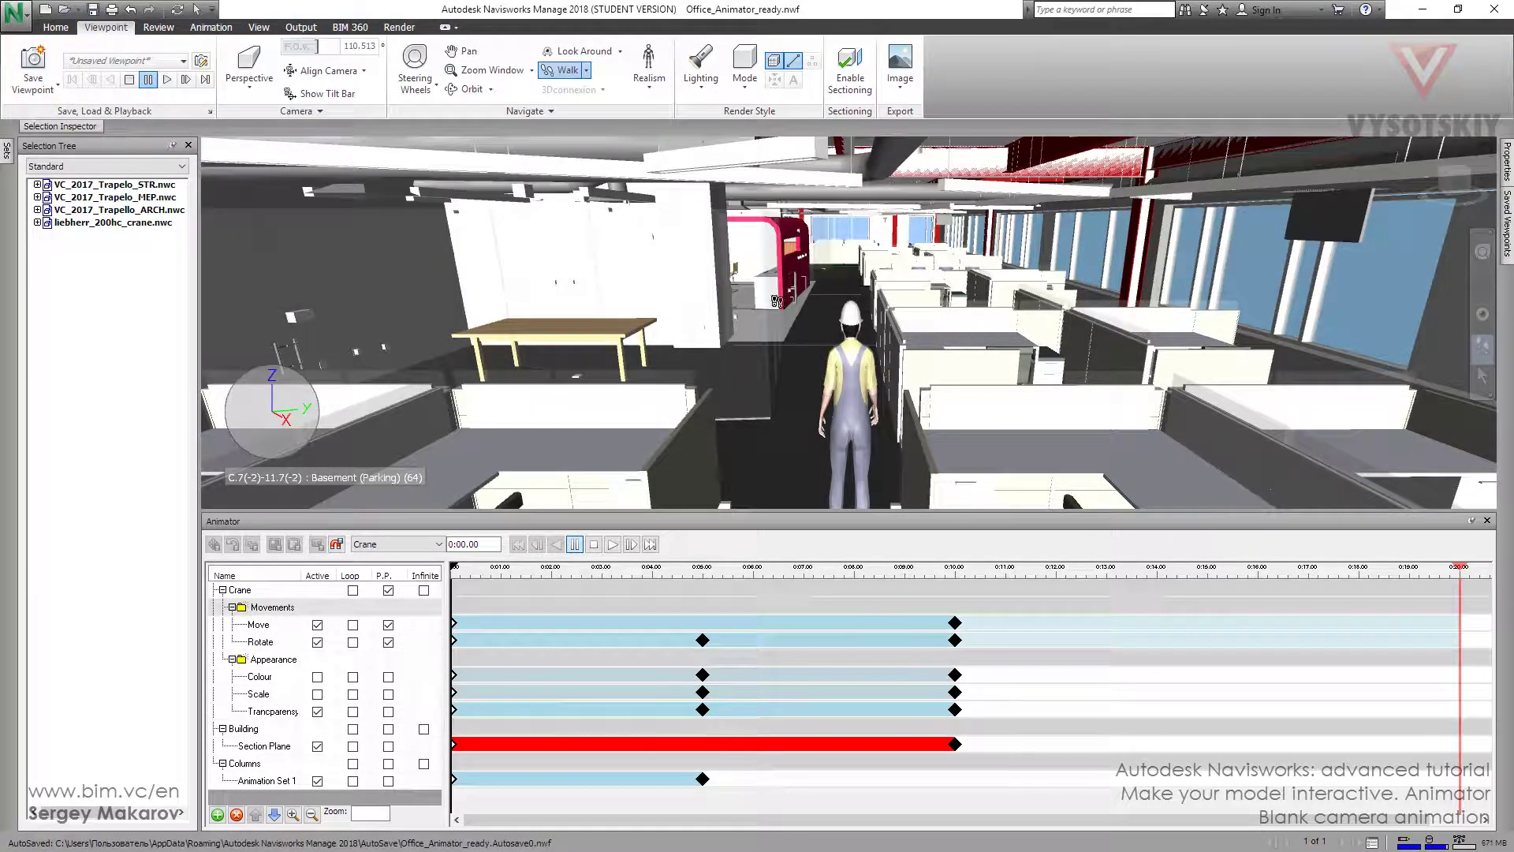
scroll(825, 332, up, 2)
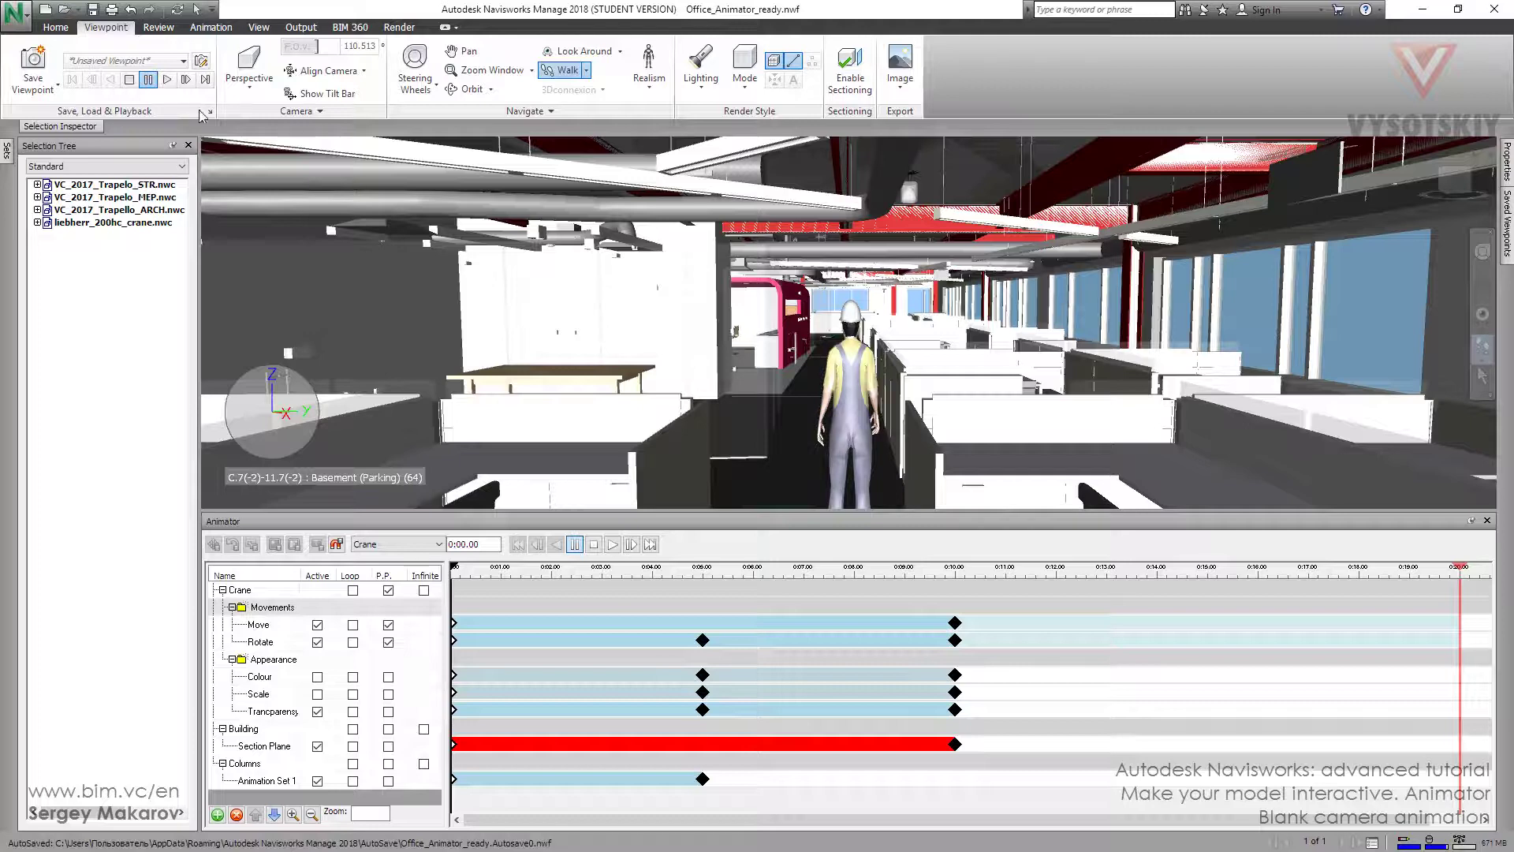
Add a new Animator scene and rename it 'Camera'
click(217, 814)
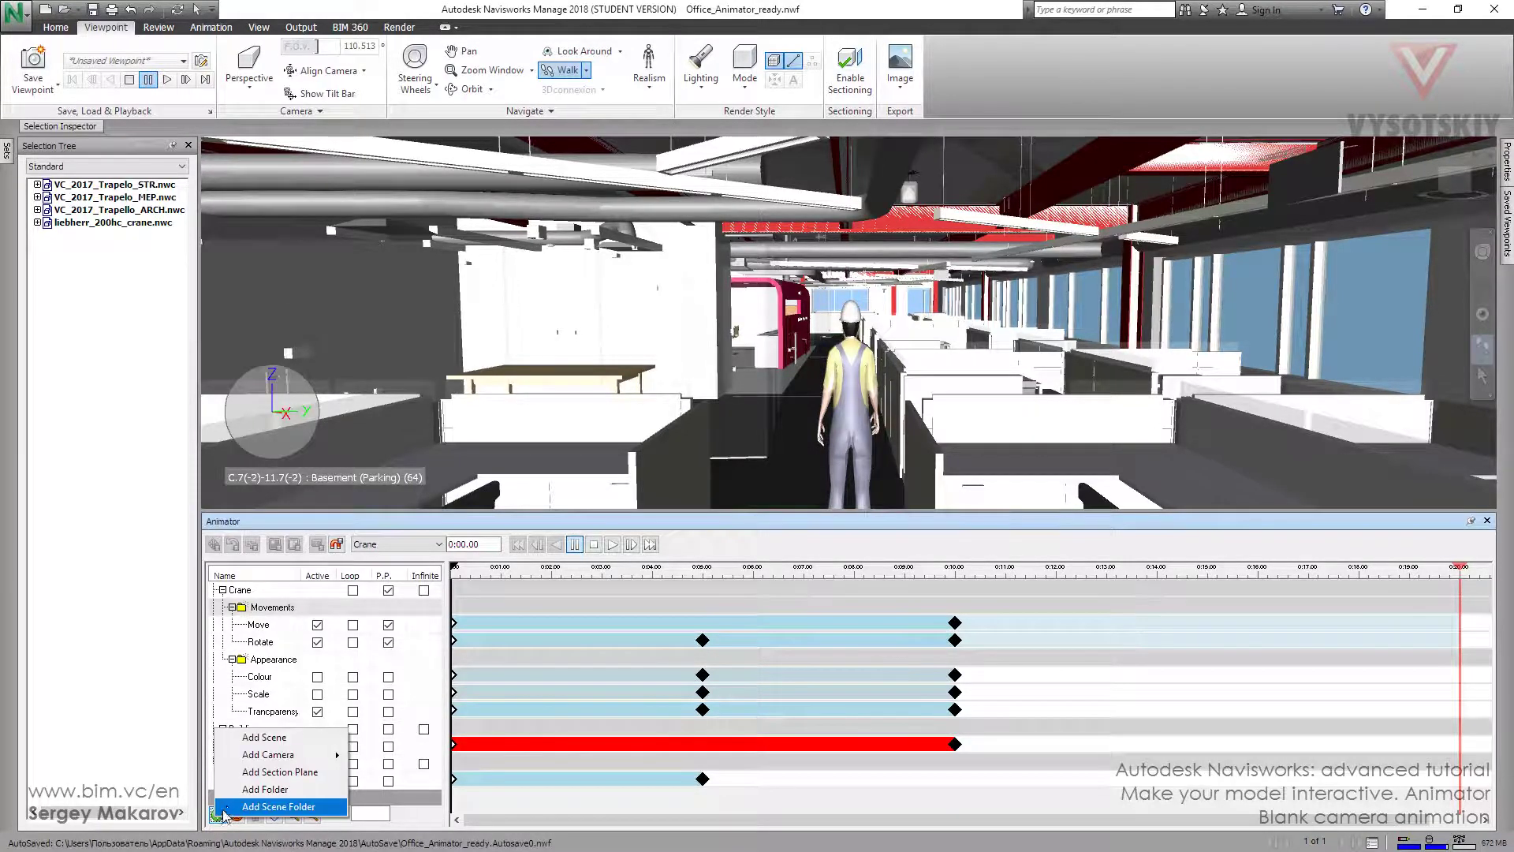
click(284, 735)
double_click(270, 726)
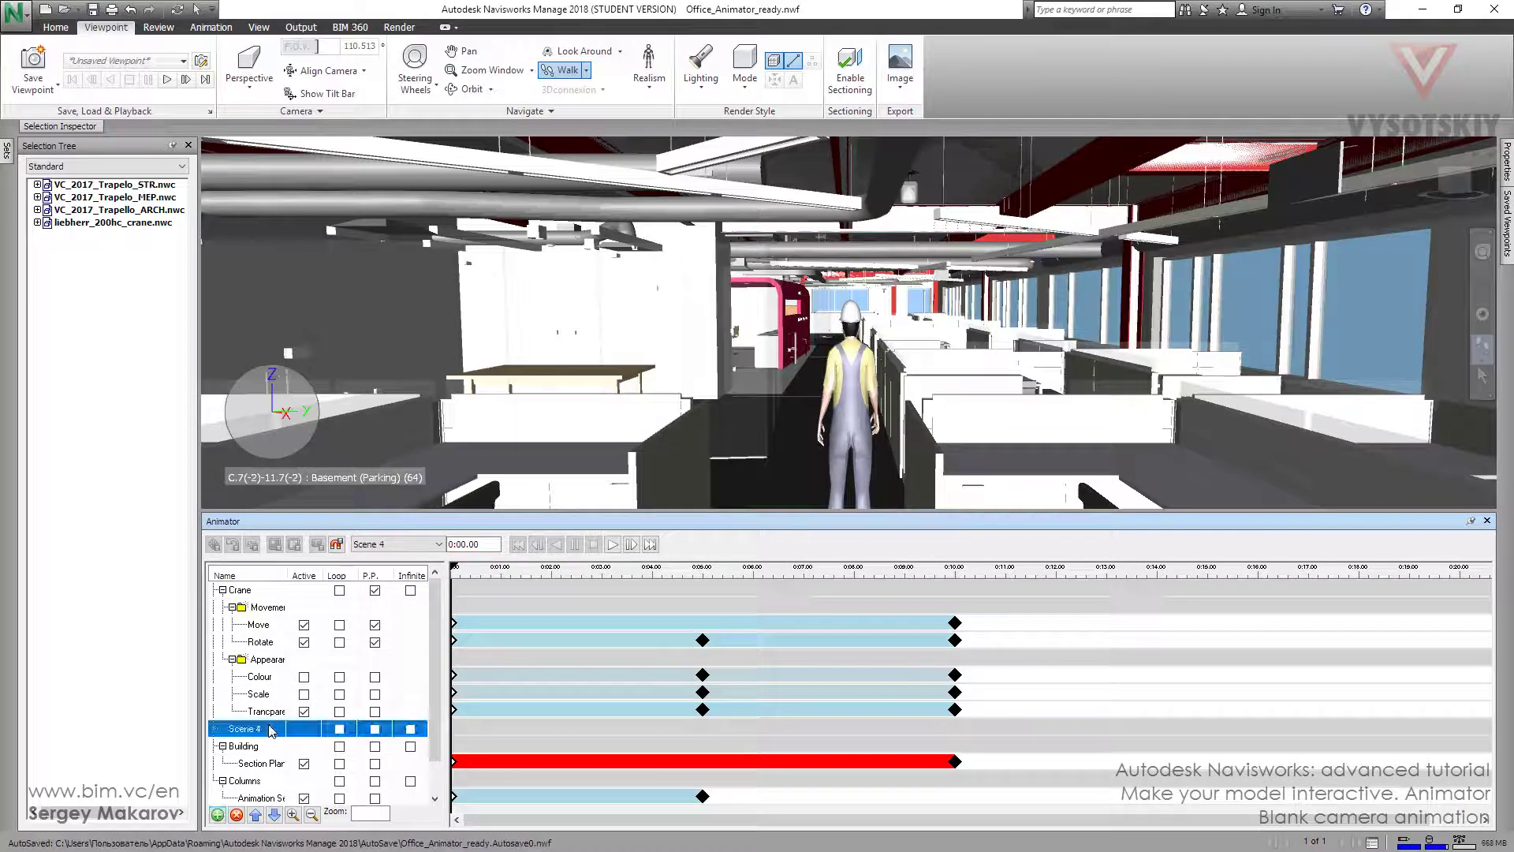
text(Camera)
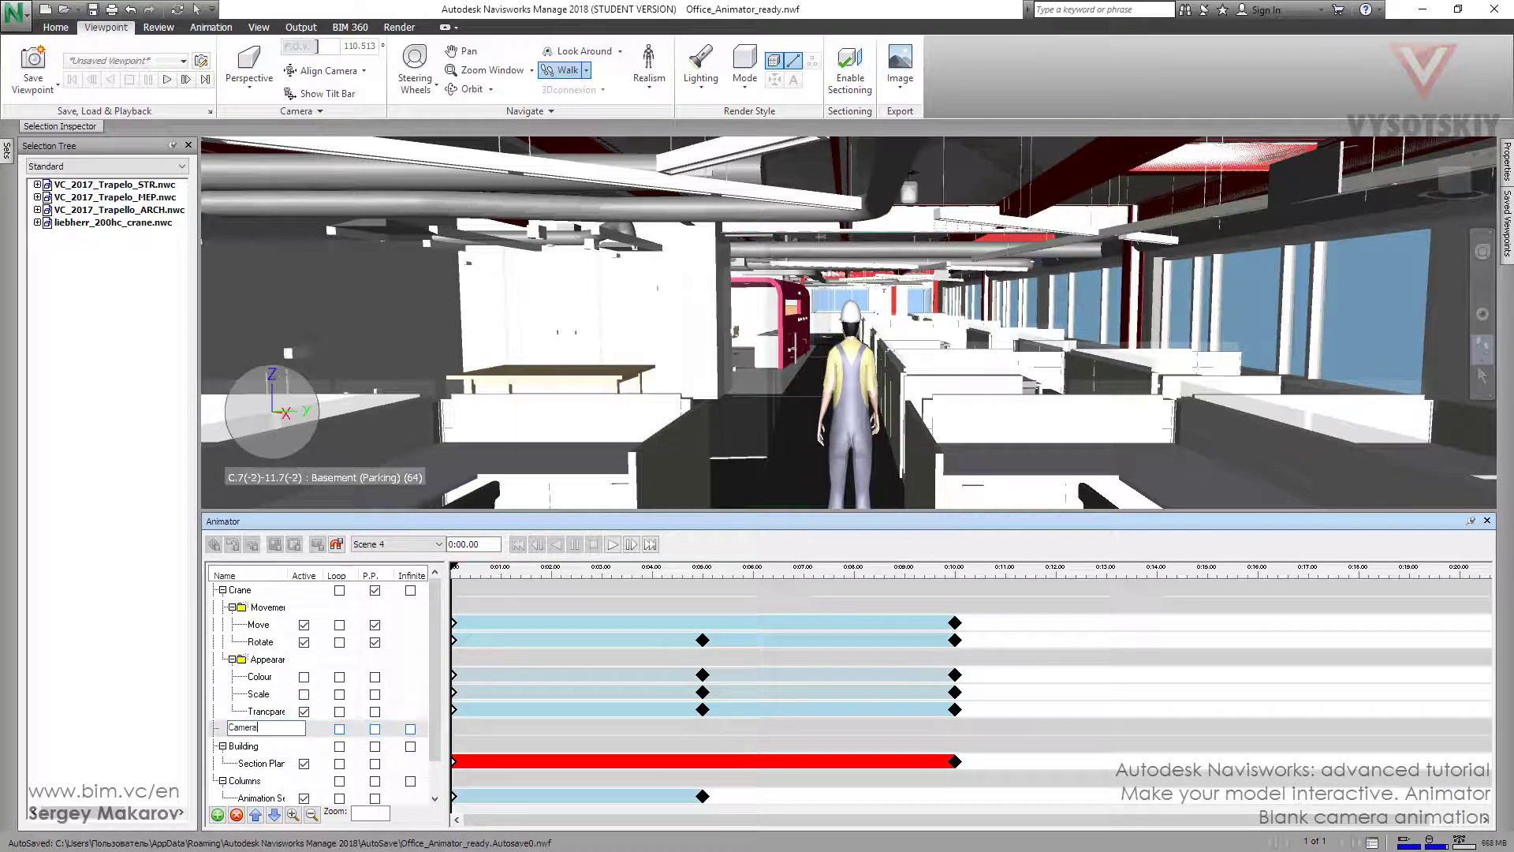
key(Return)
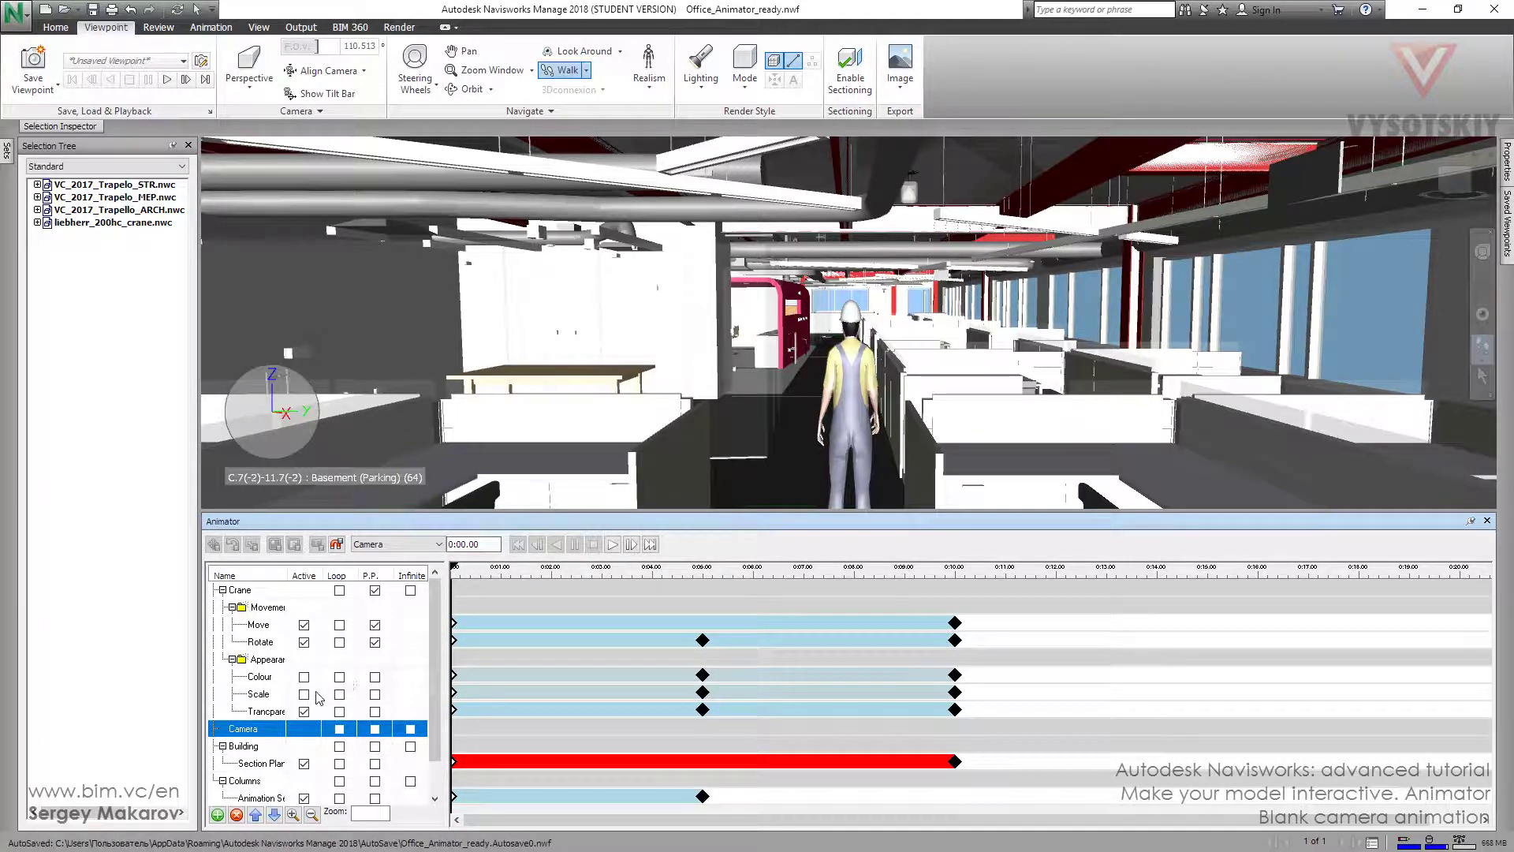
Add a blank camera to the Camera scene, keeping the default name
right_click(258, 733)
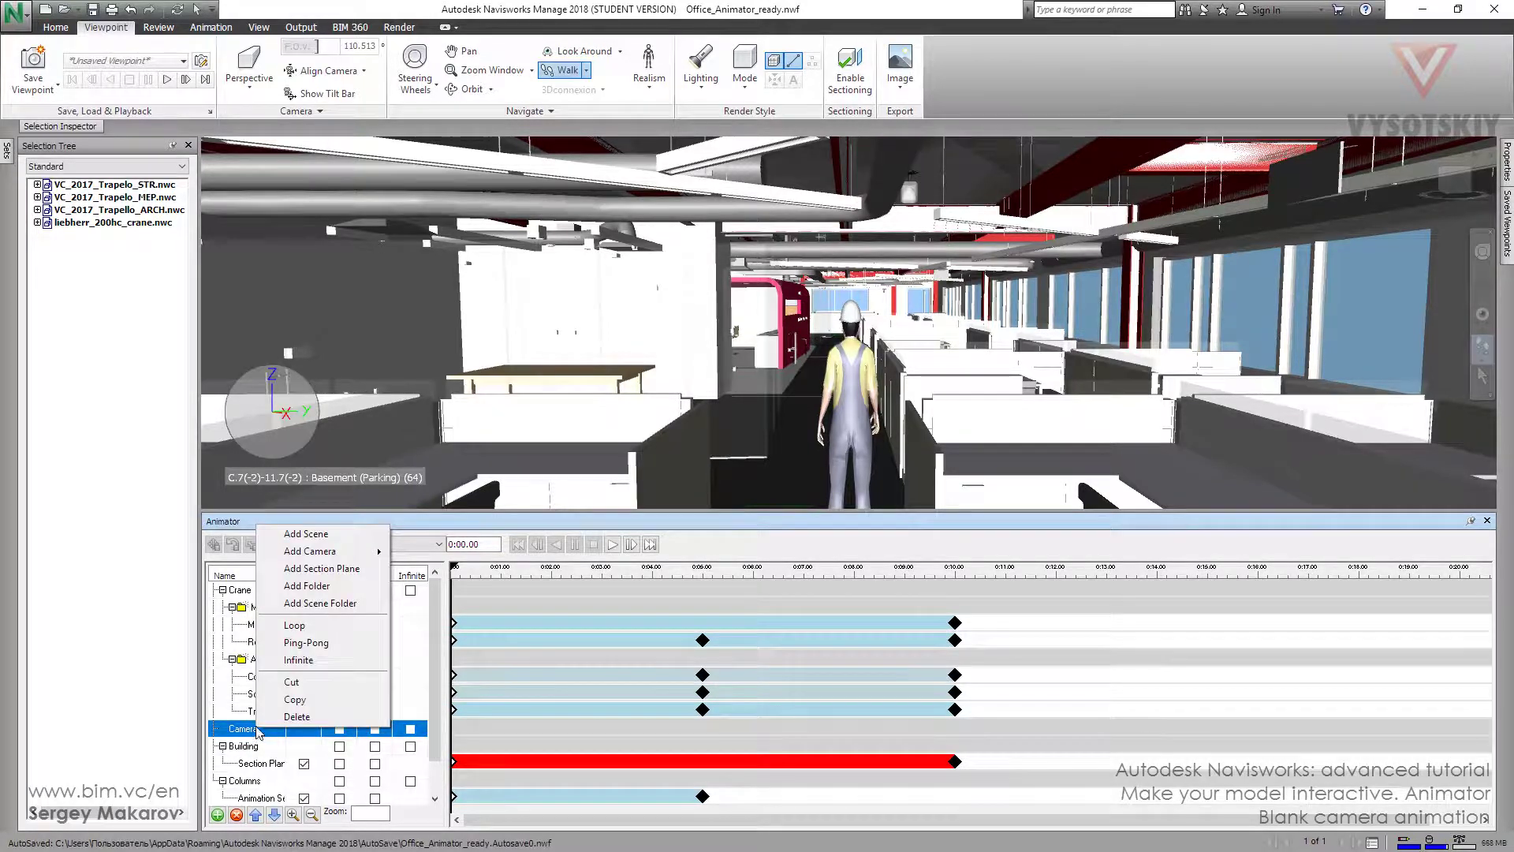
mouse_move(344, 555)
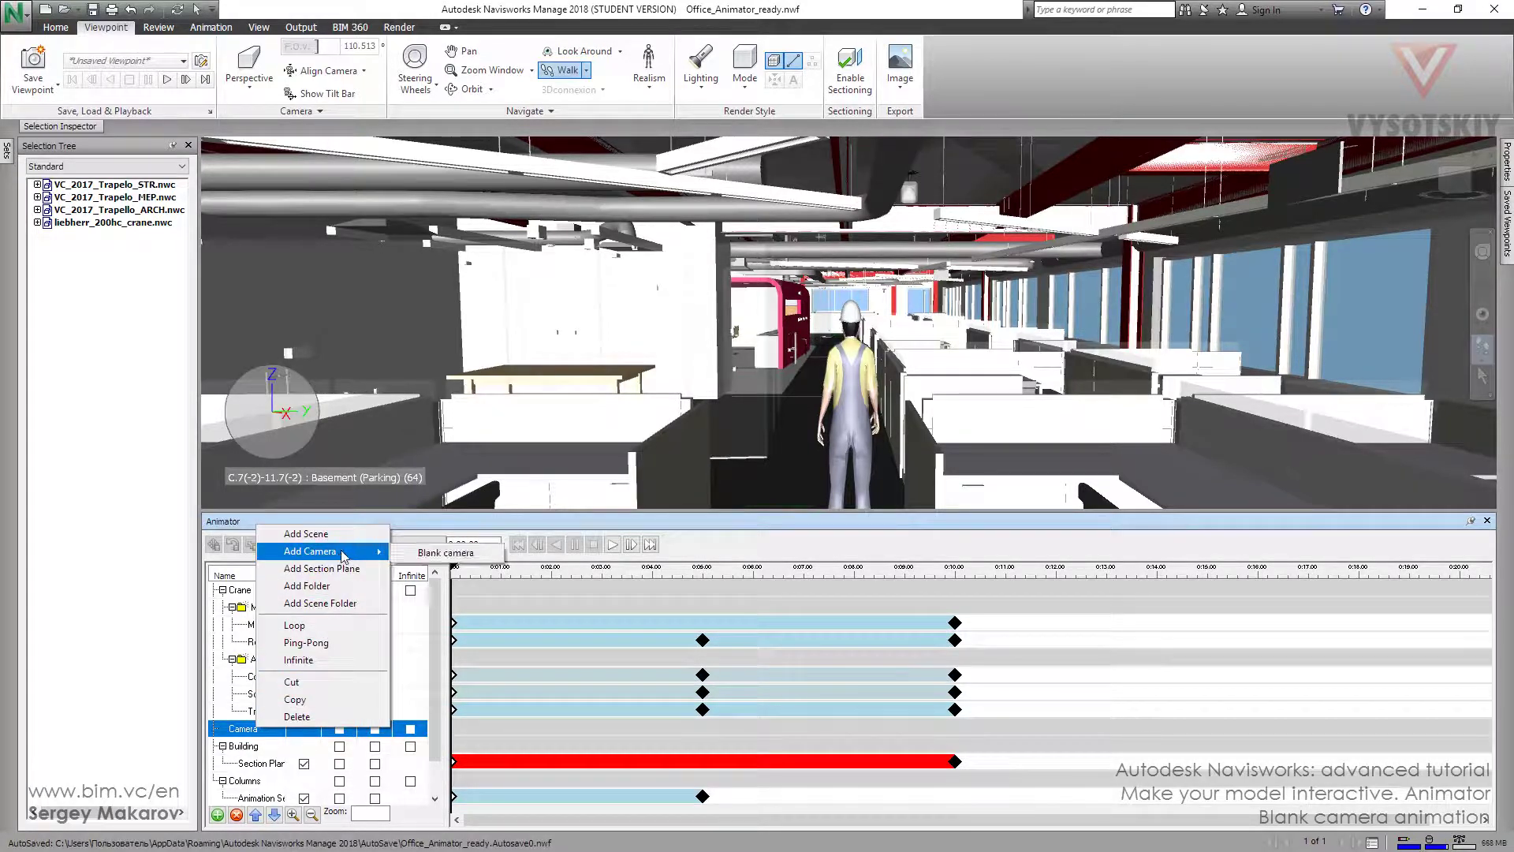
click(421, 554)
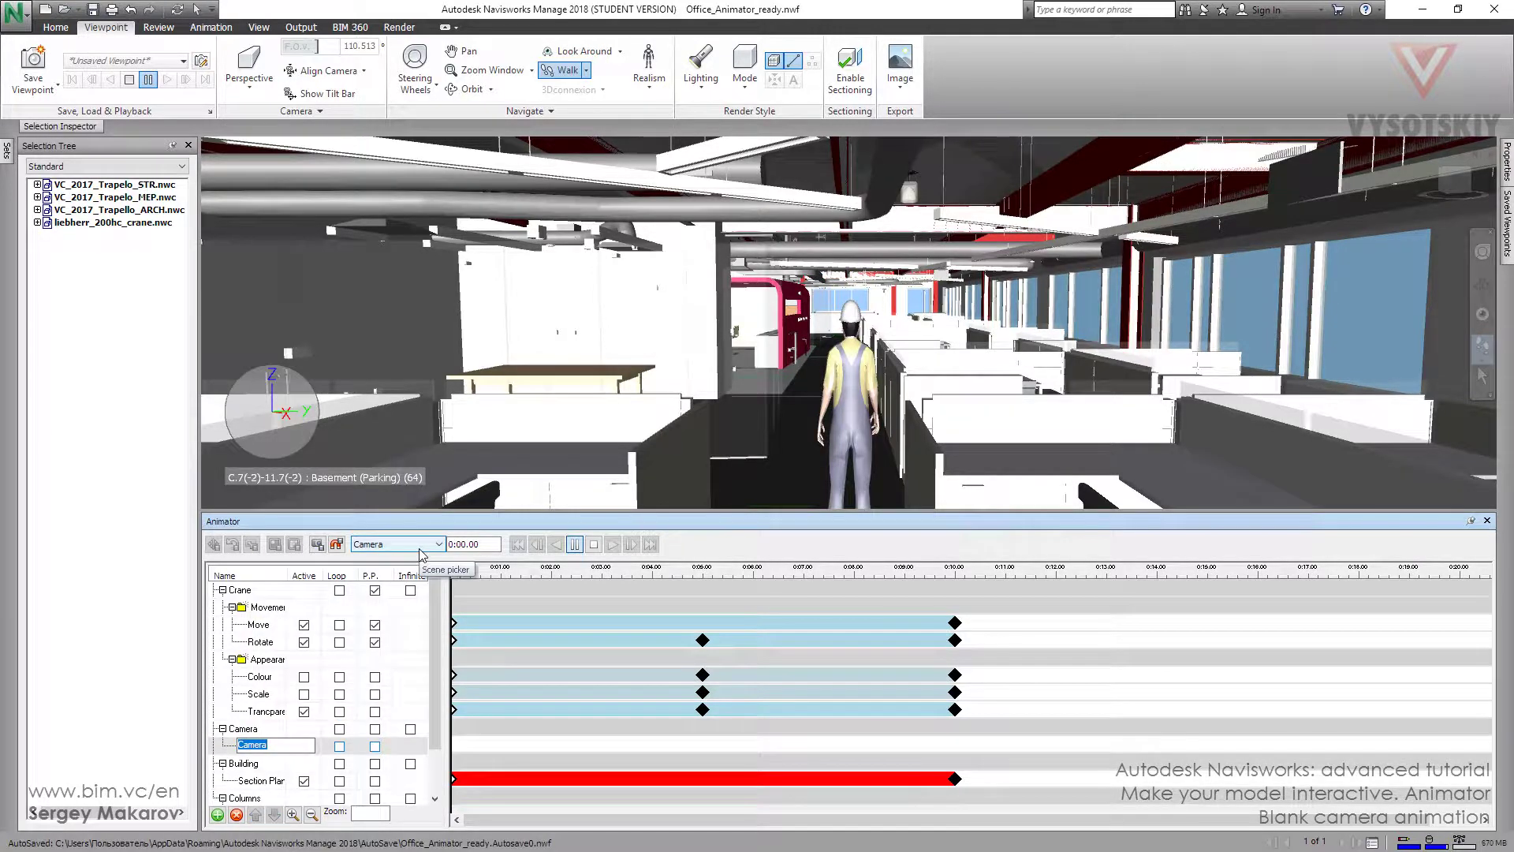
key(Return)
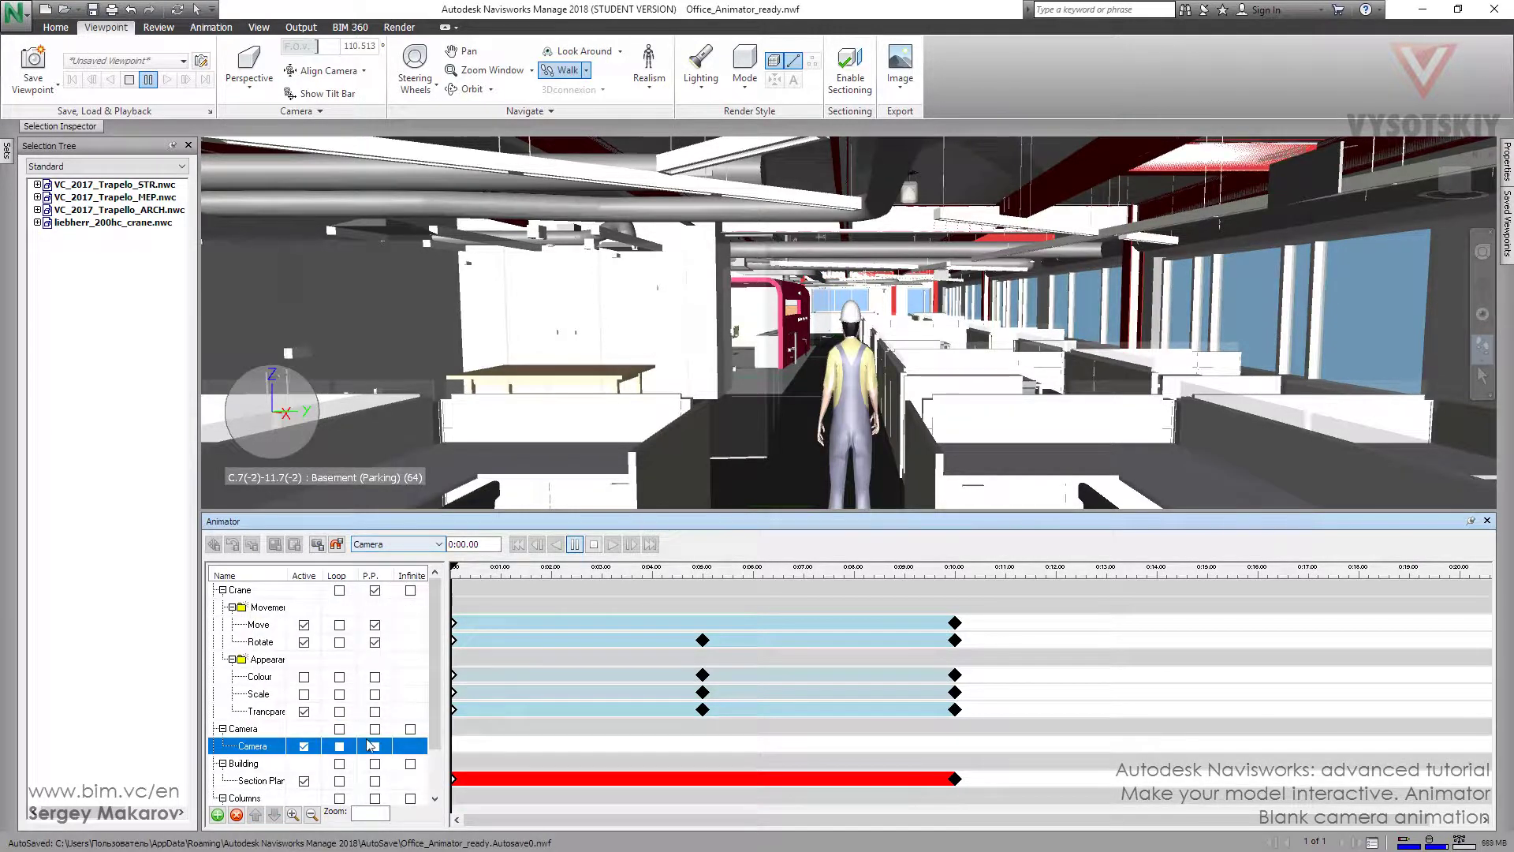
Capture a camera keyframe at 0:00 and move the time position to 0:04
click(317, 544)
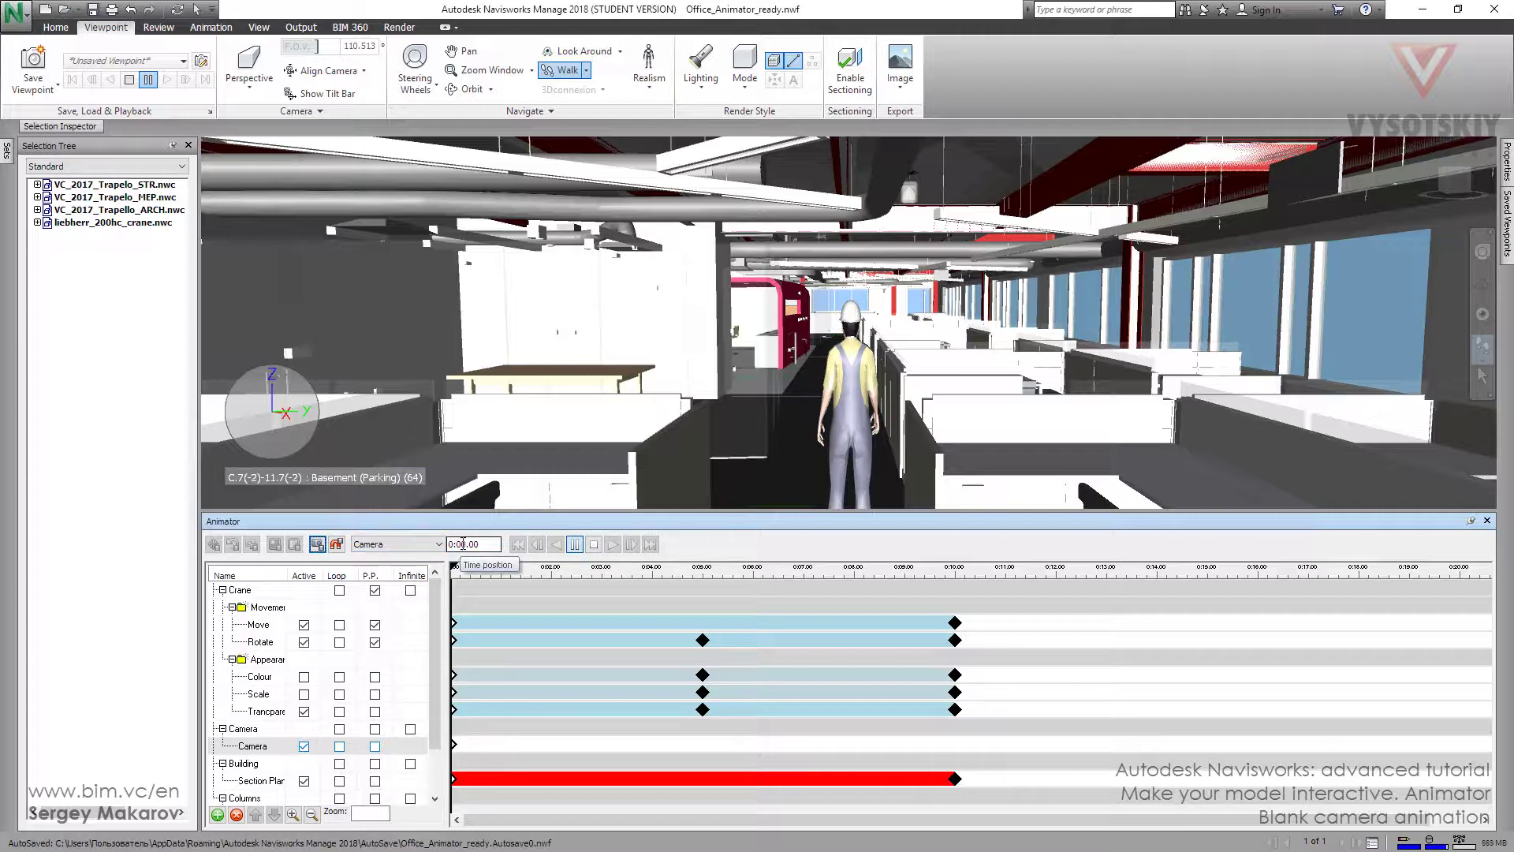
click(465, 543)
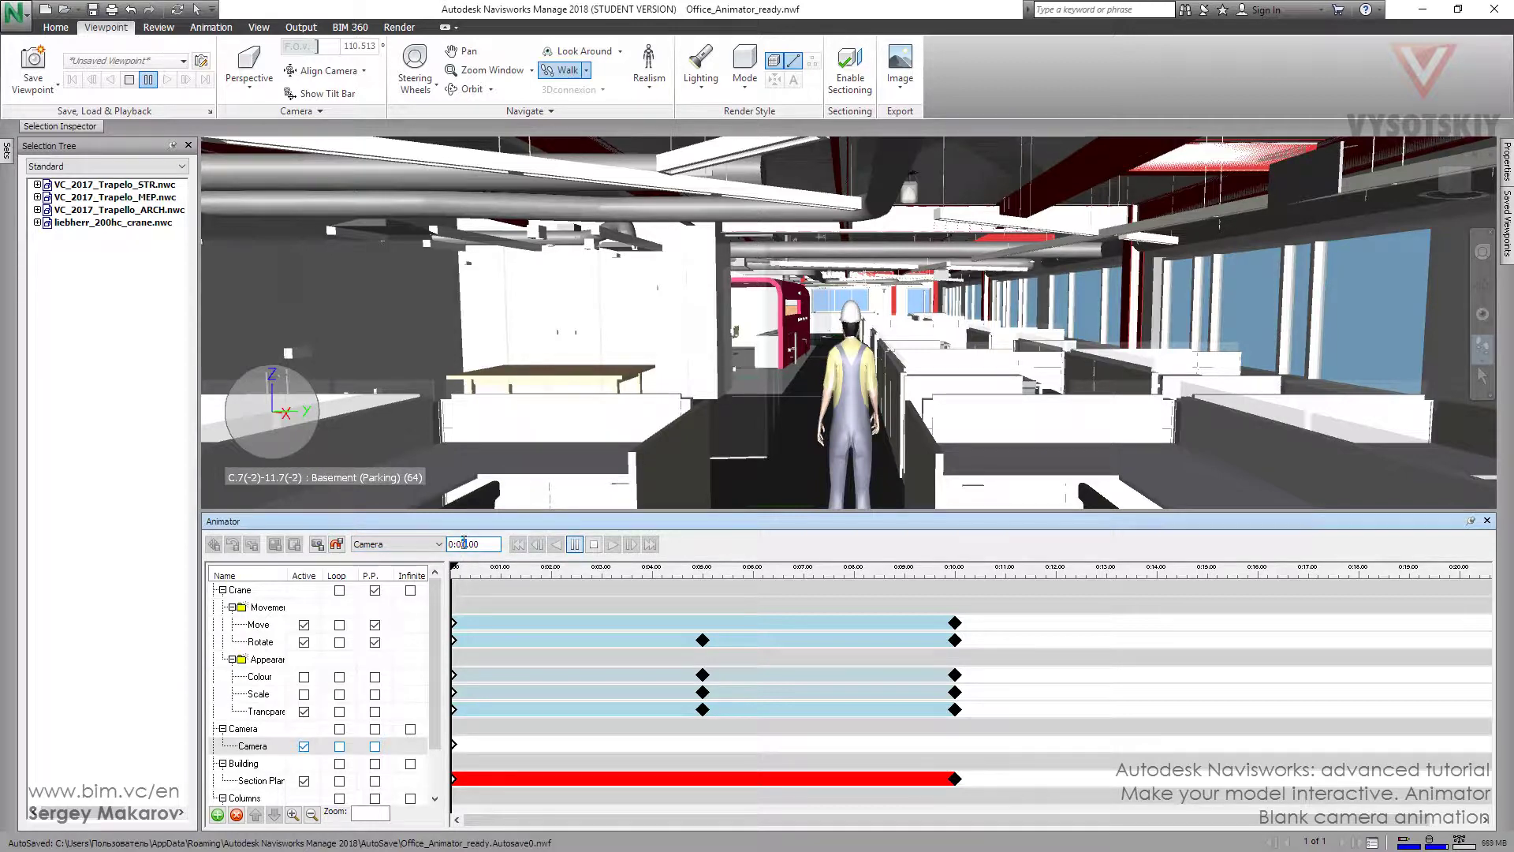
key(Return)
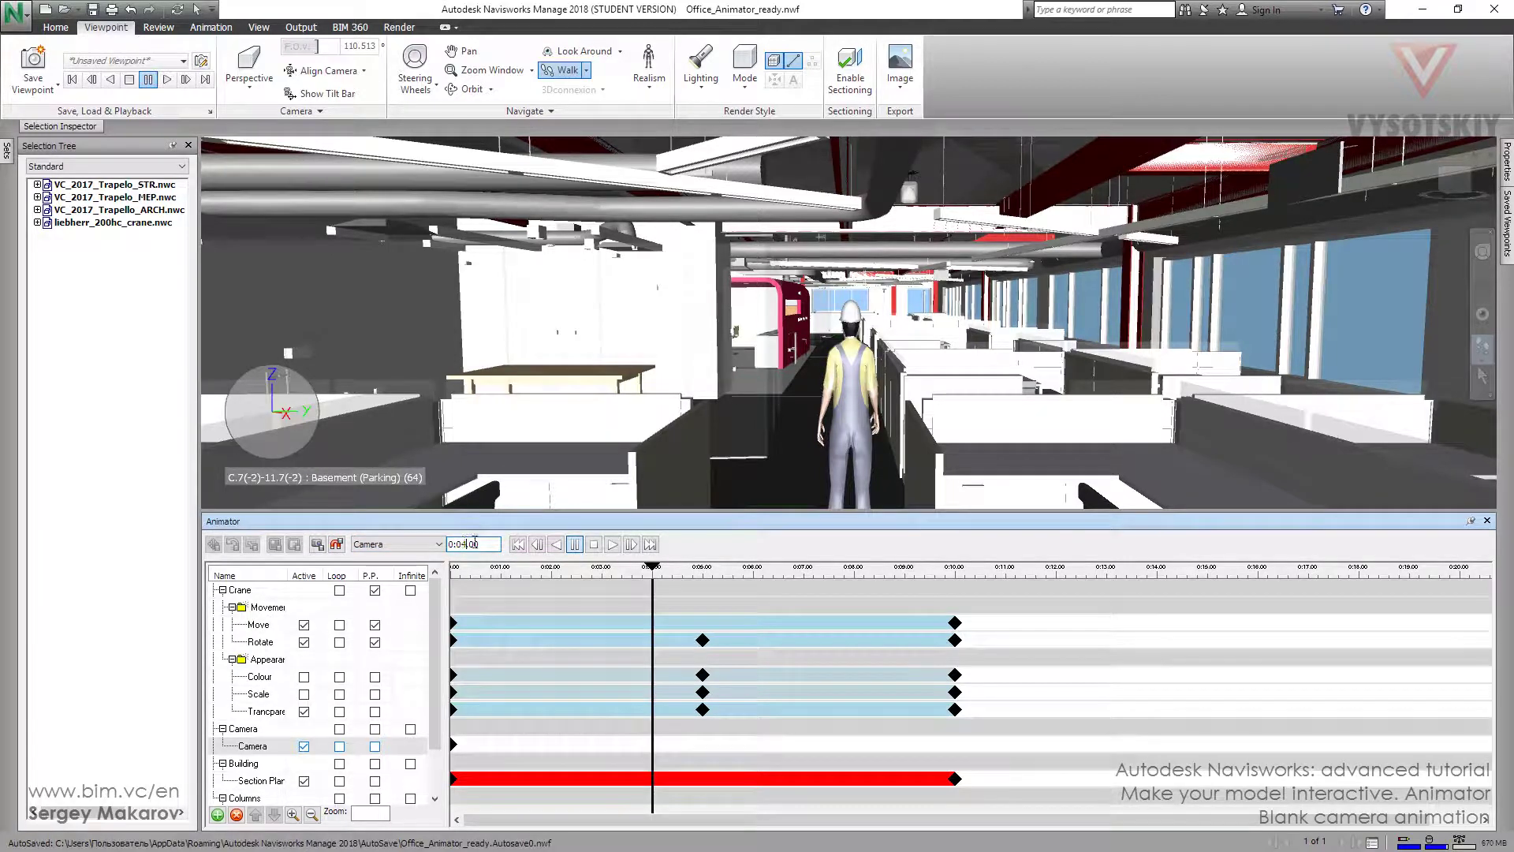
Walk forward past the pink room, keyframe at 0:04, then move time to 0:07
drag(838, 446, 833, 382)
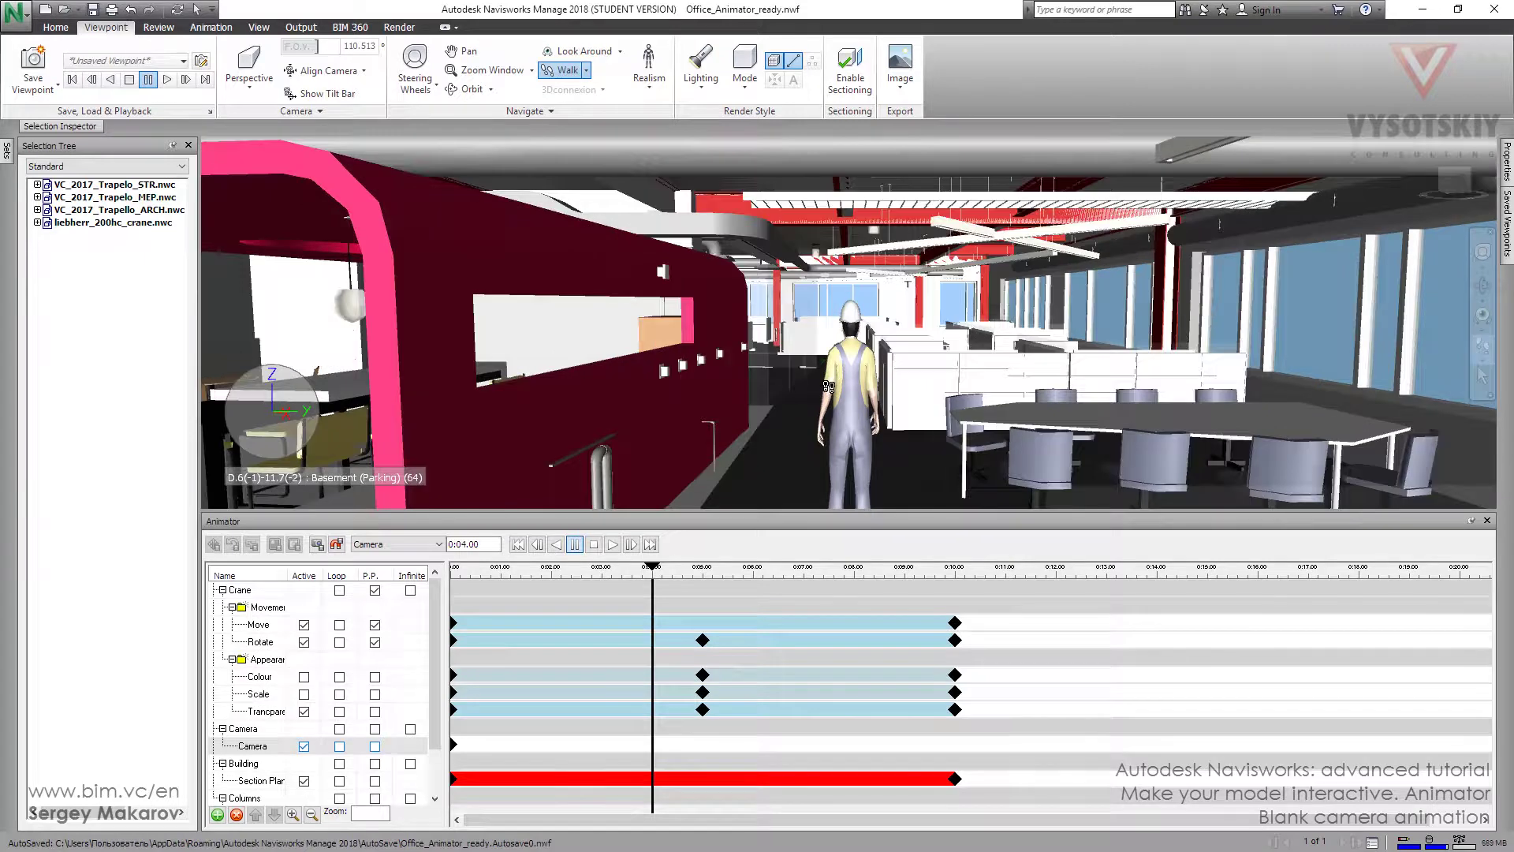
click(317, 545)
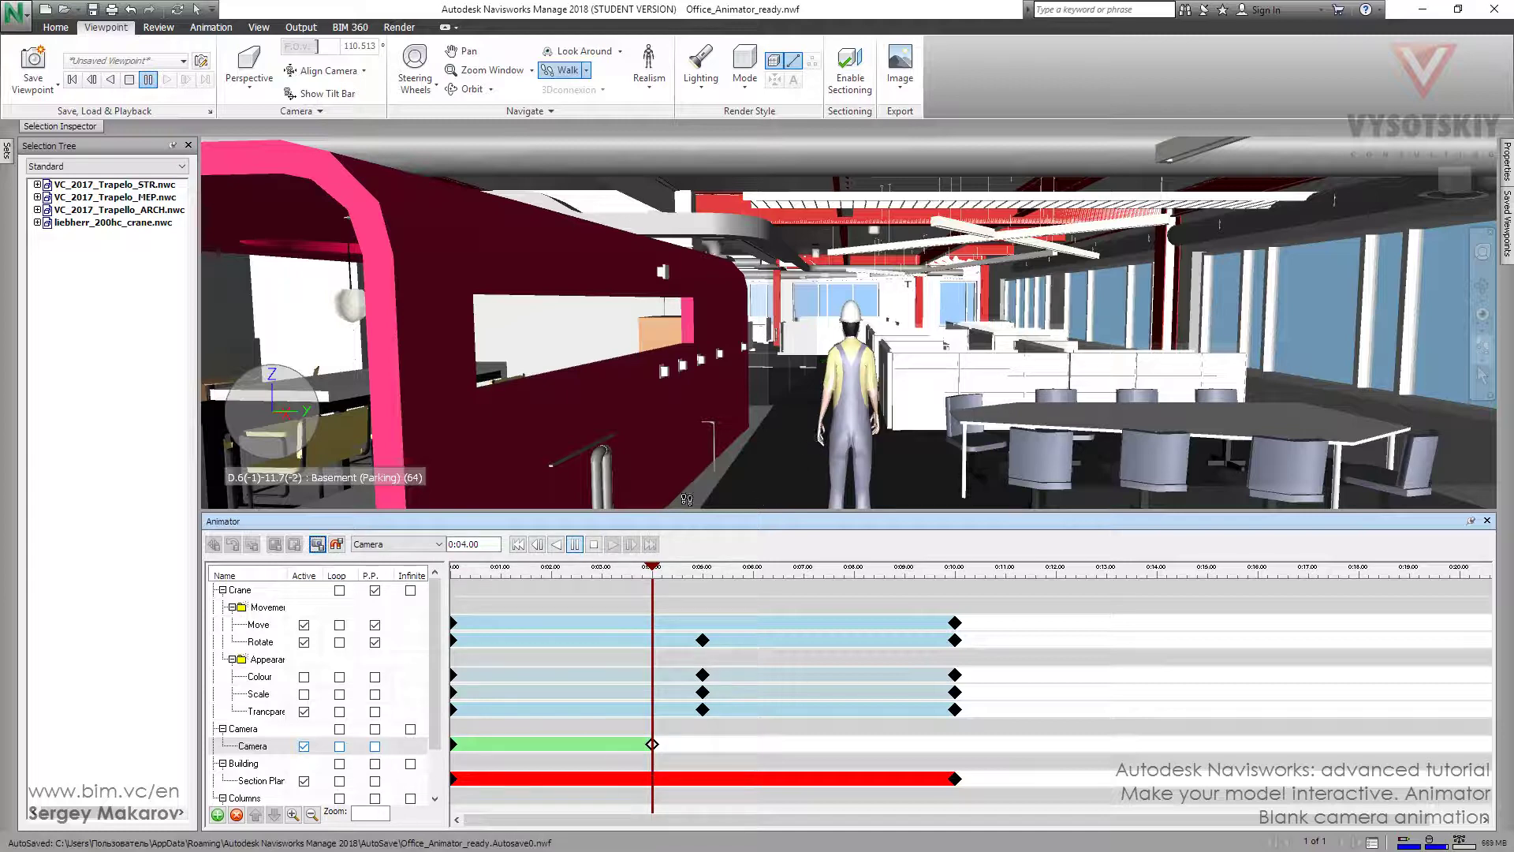
click(464, 542)
key(Return)
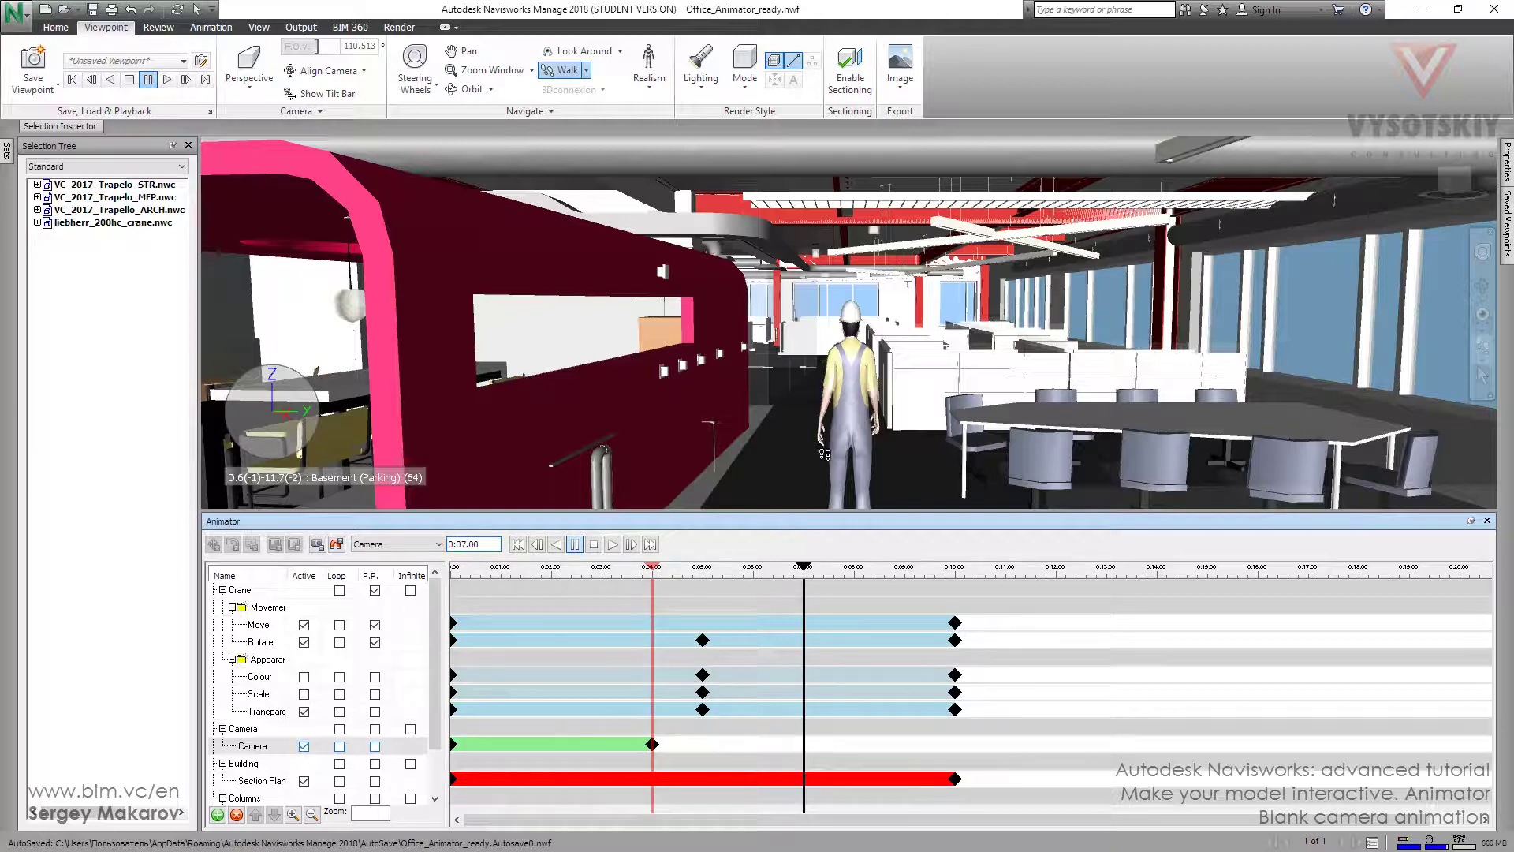
Walk further into the office, keyframe at 0:07, and set time to 0:08
drag(824, 453, 818, 385)
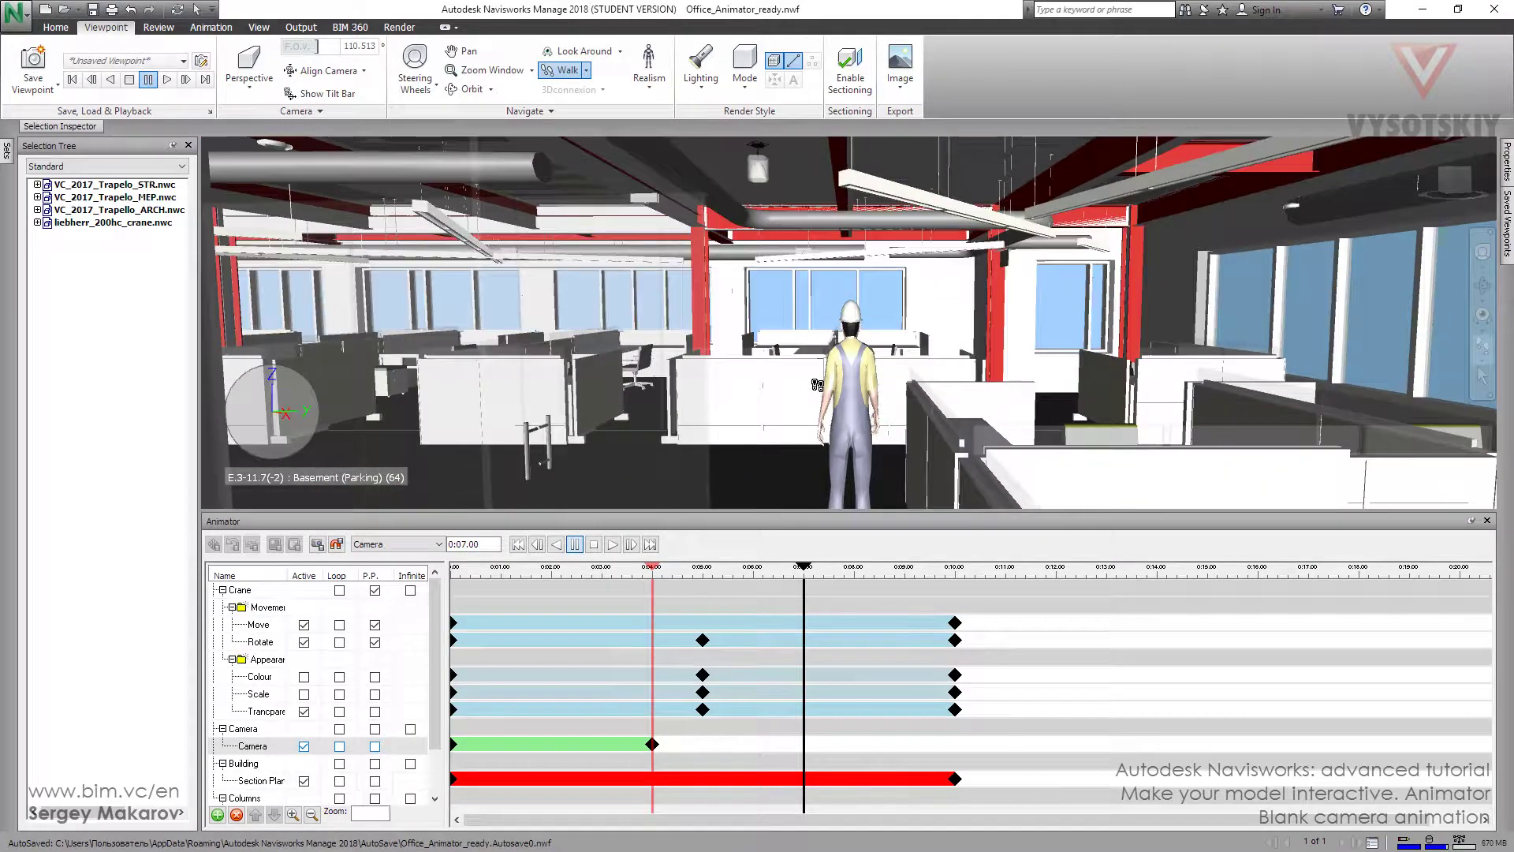
click(317, 545)
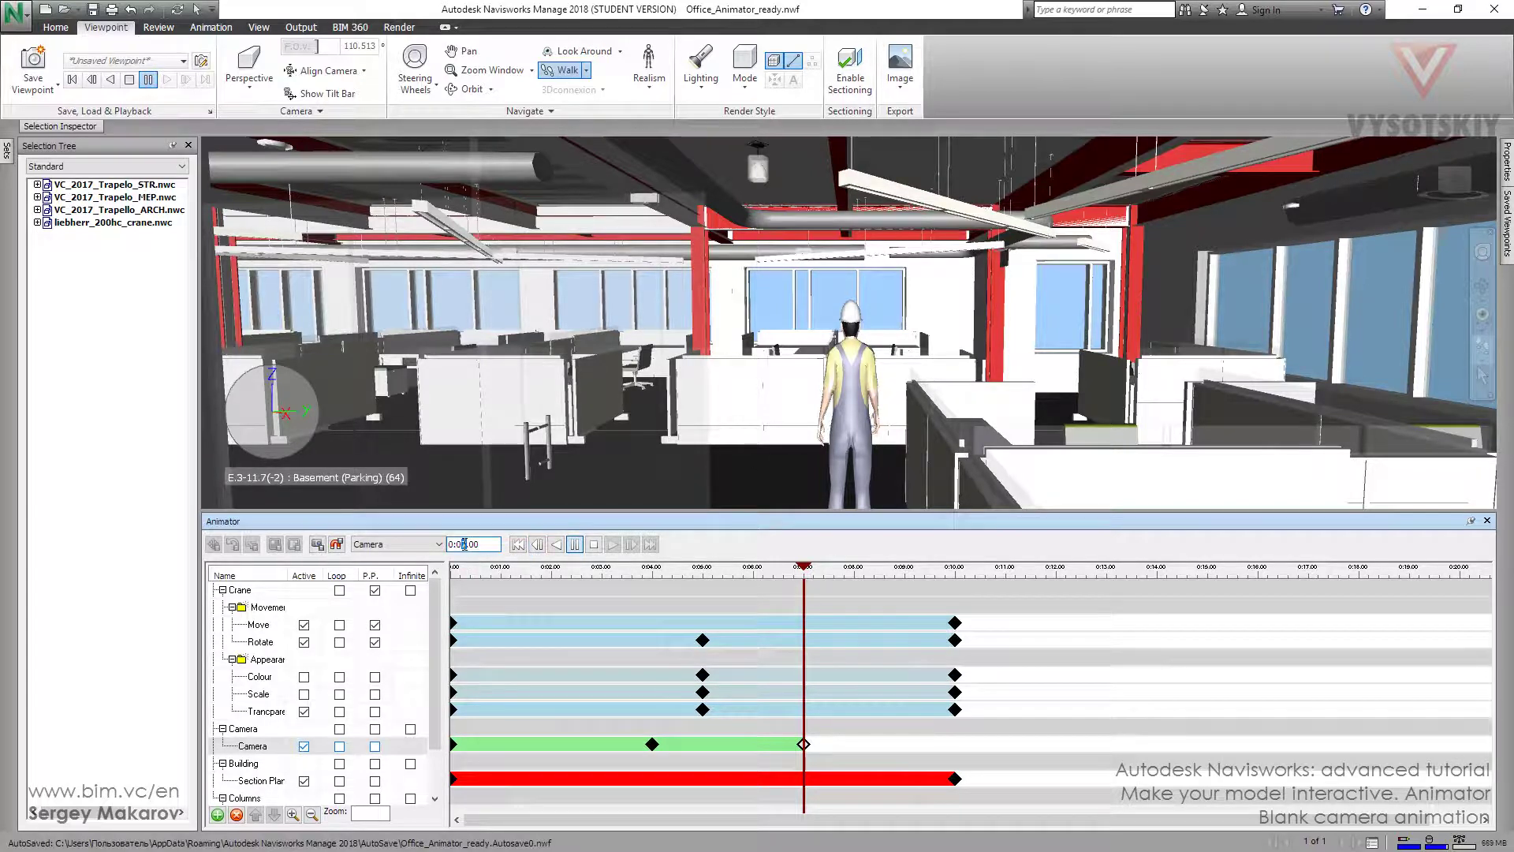
text(8)
key(Return)
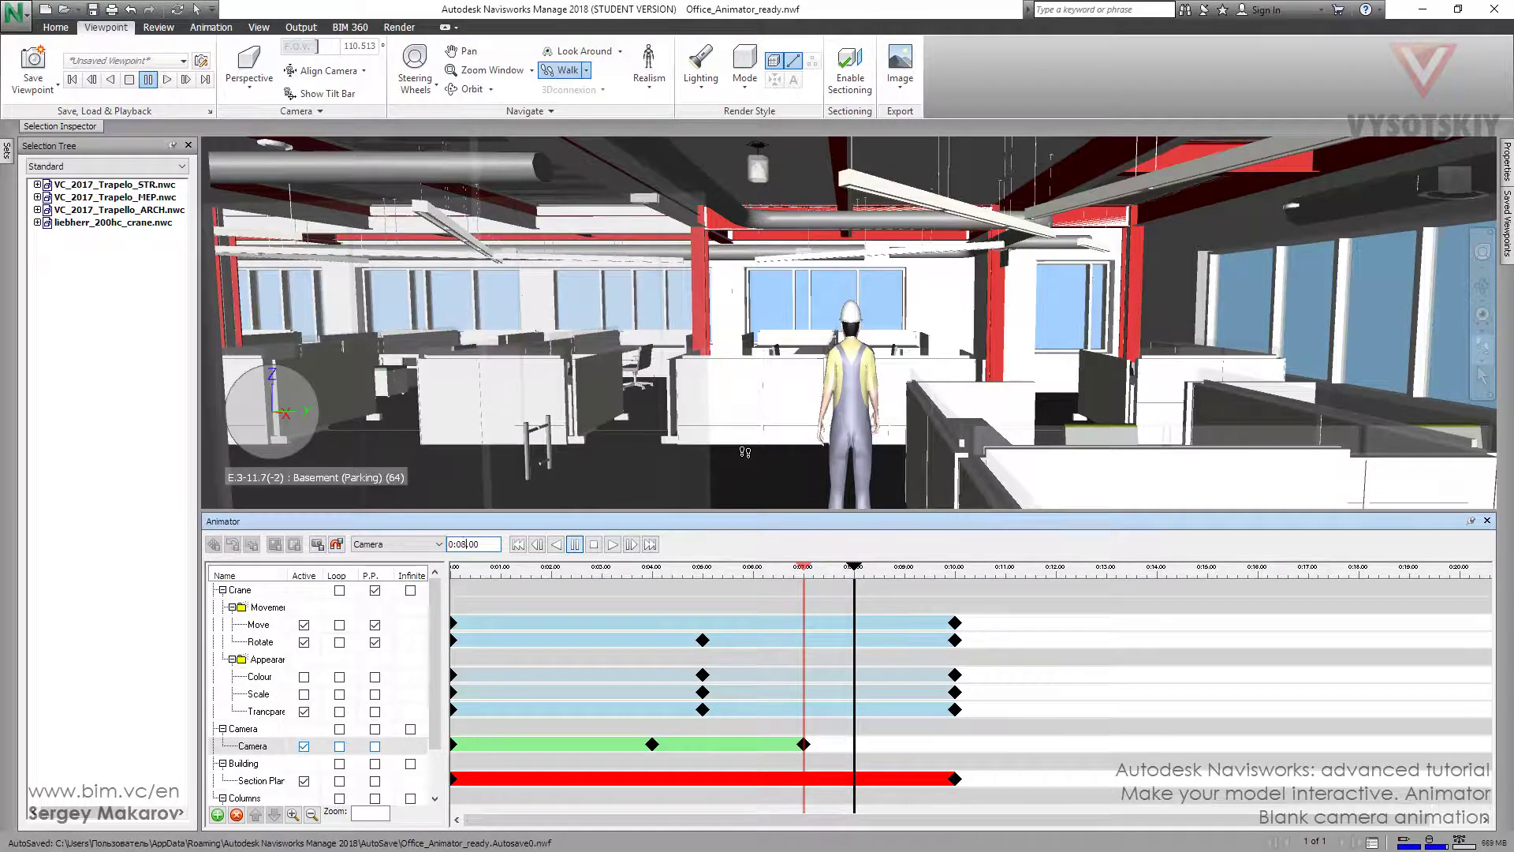
Walk forward turning left, keyframe at 0:08, then turn the view slightly left
drag(745, 452, 557, 473)
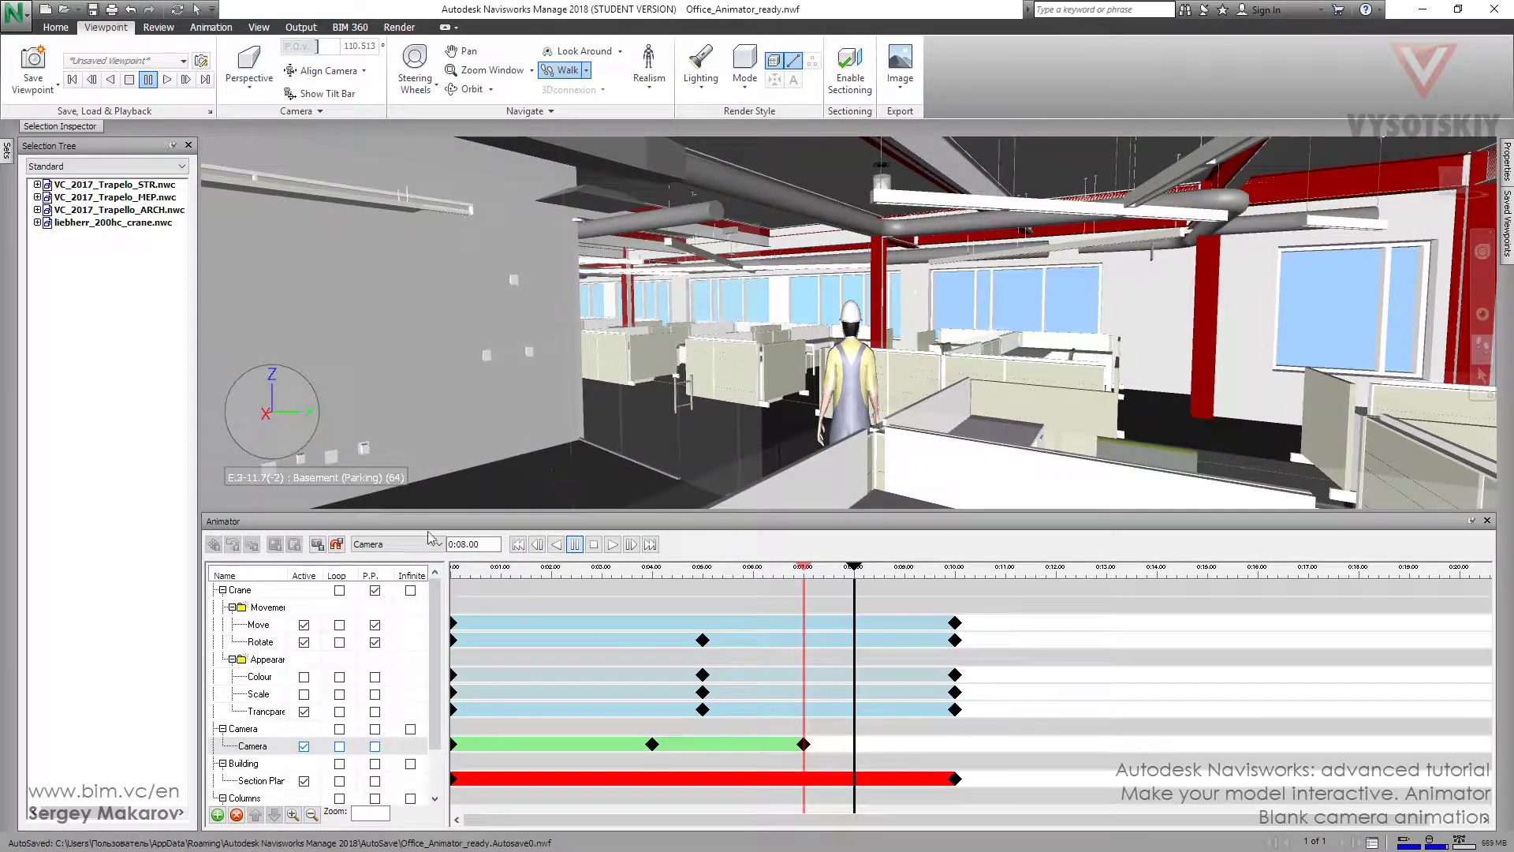
click(317, 544)
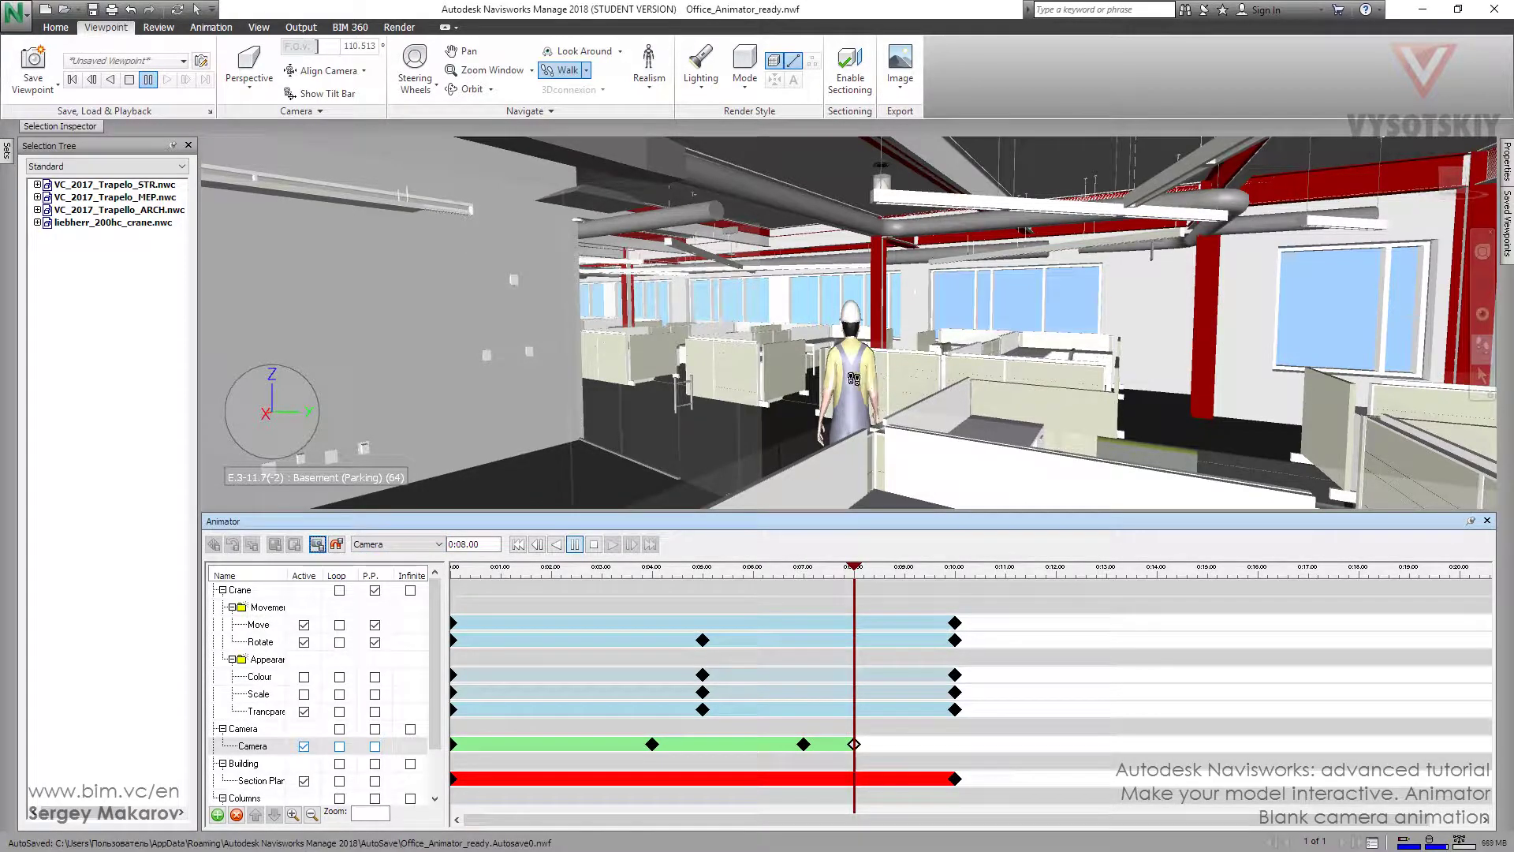
drag(854, 377, 755, 340)
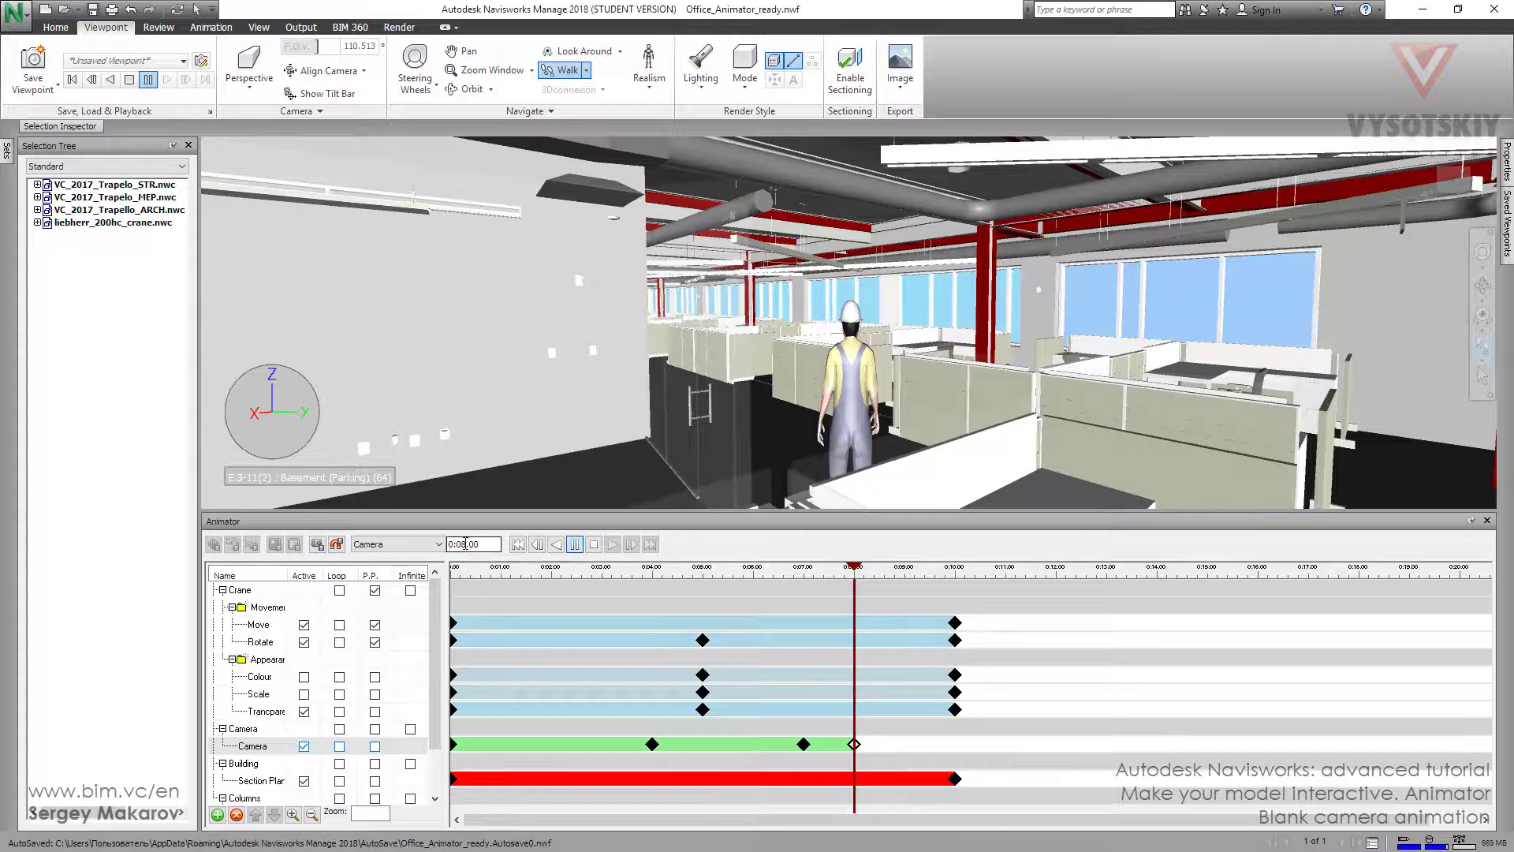
click(466, 544)
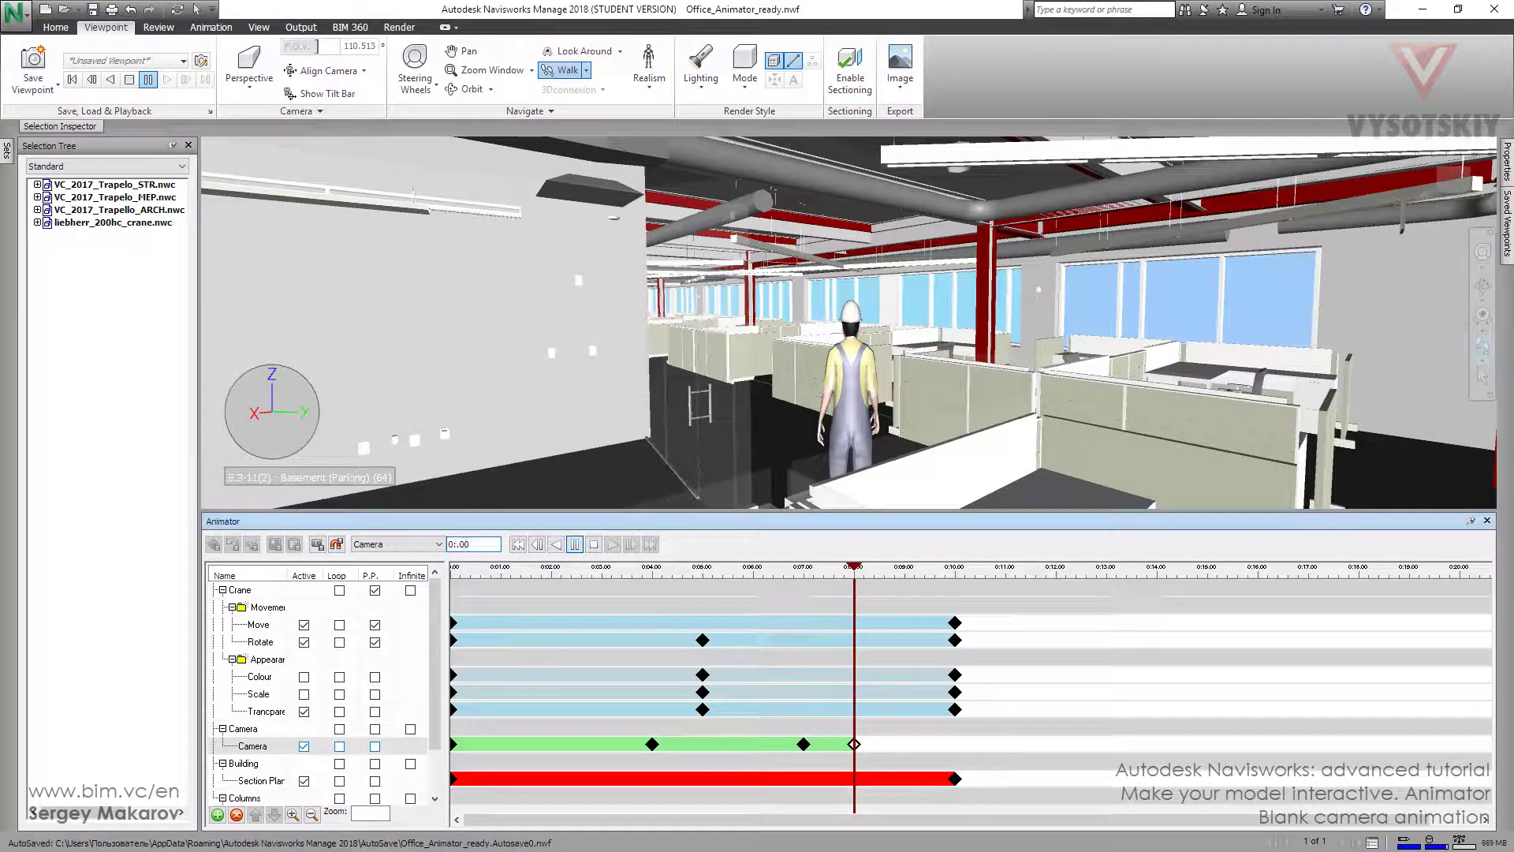
Set time to 0:12.00, walk down the long aisle, and capture a keyframe there
text(0:12.00)
key(Return)
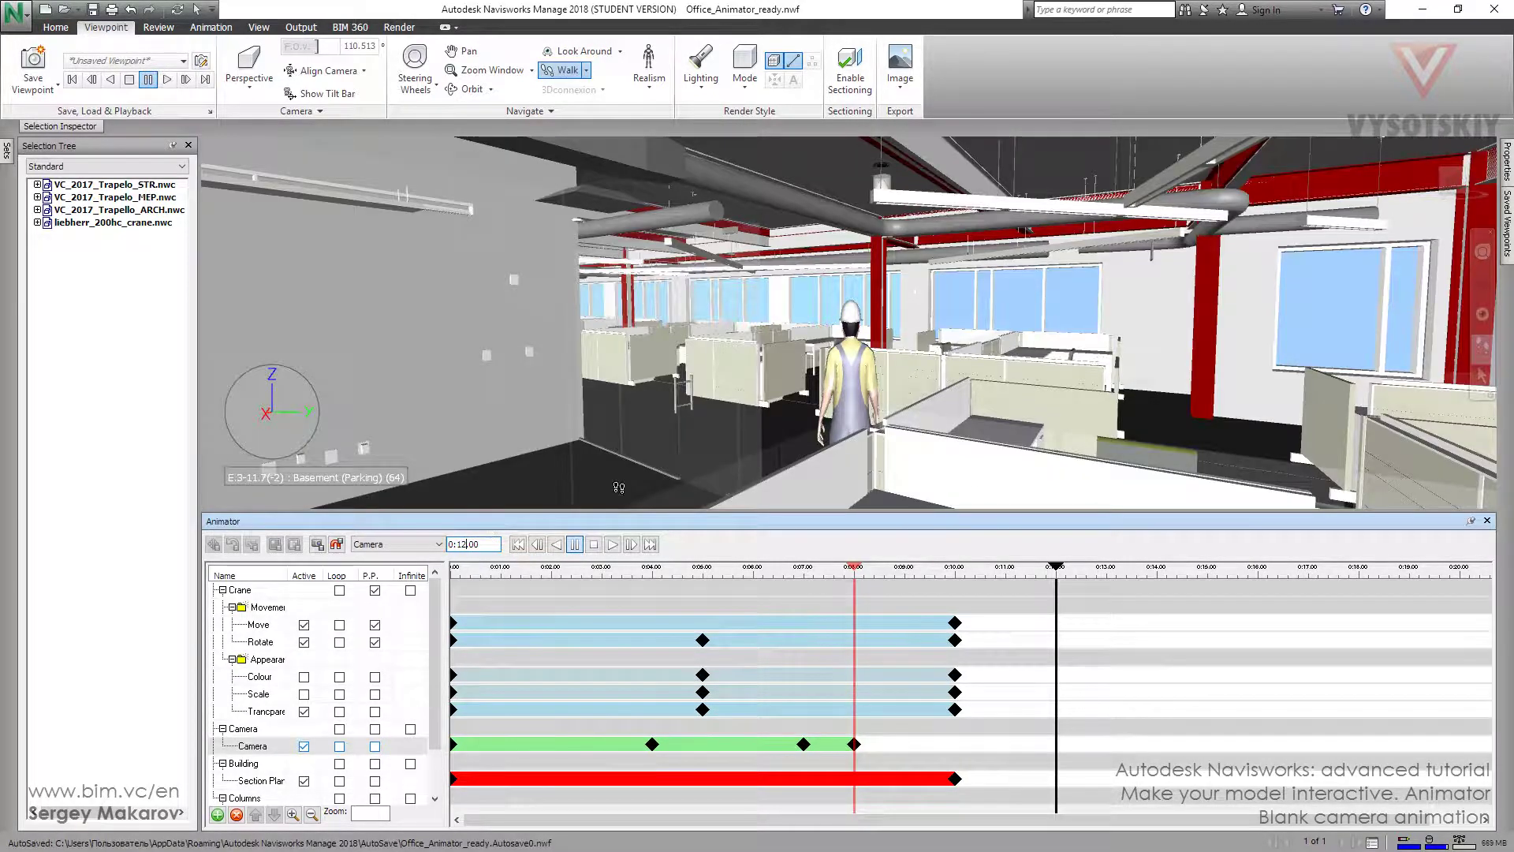
drag(795, 413, 724, 360)
drag(835, 376, 826, 327)
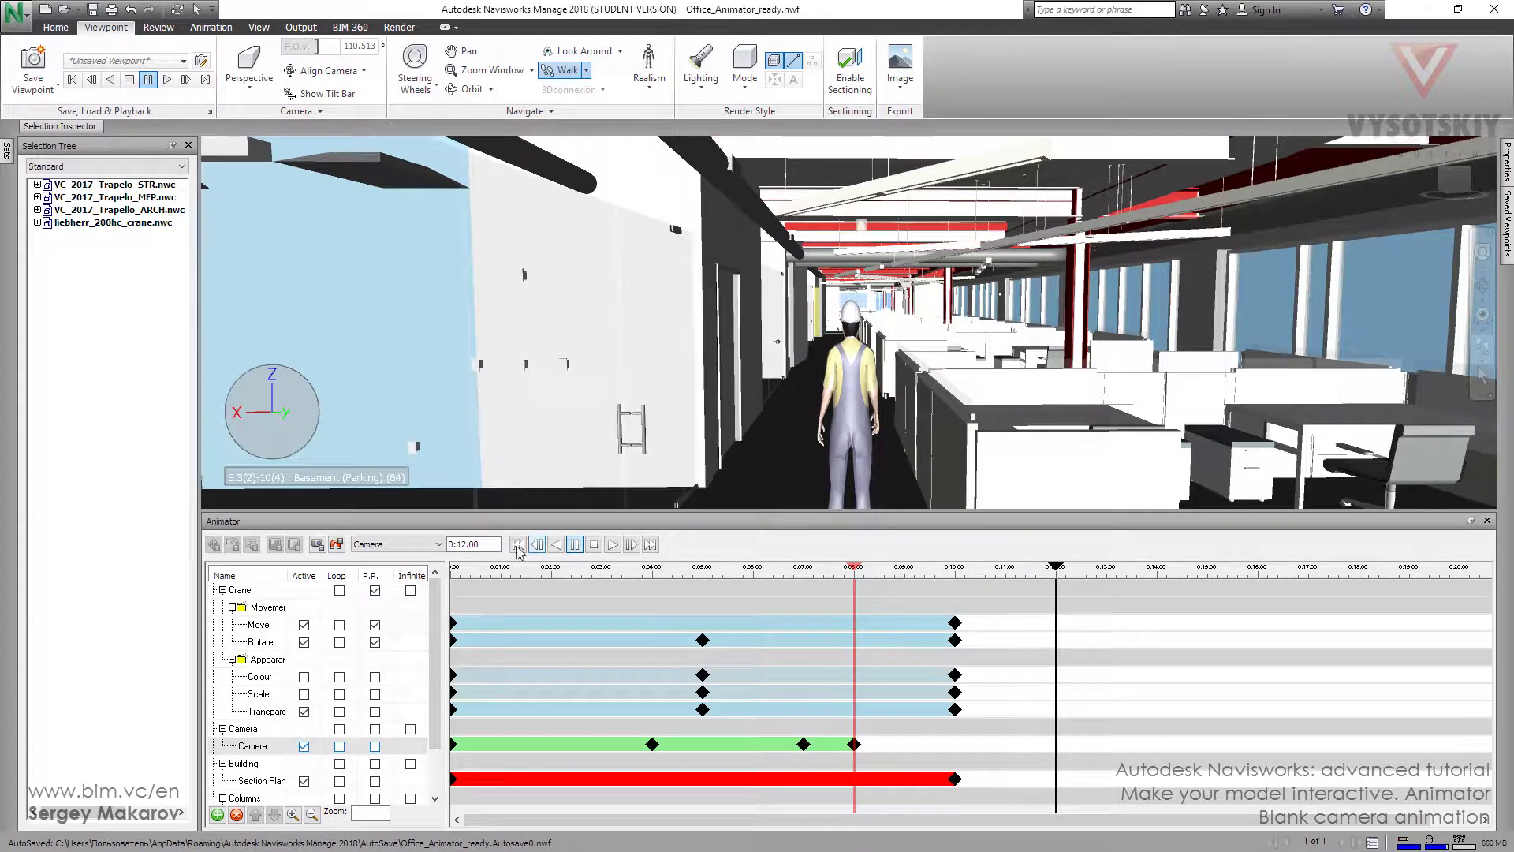
click(318, 545)
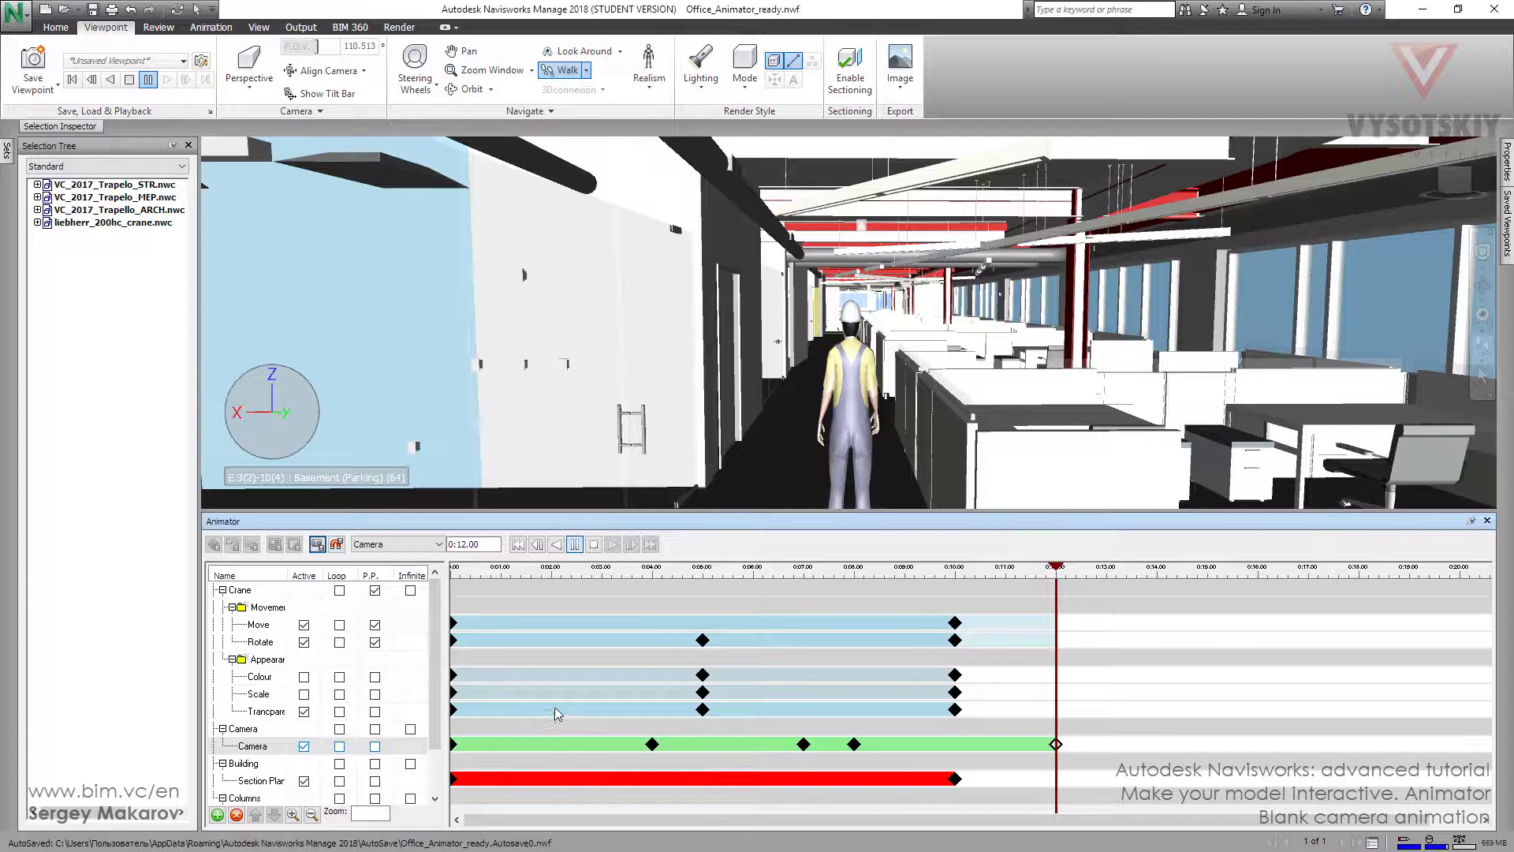
click(271, 728)
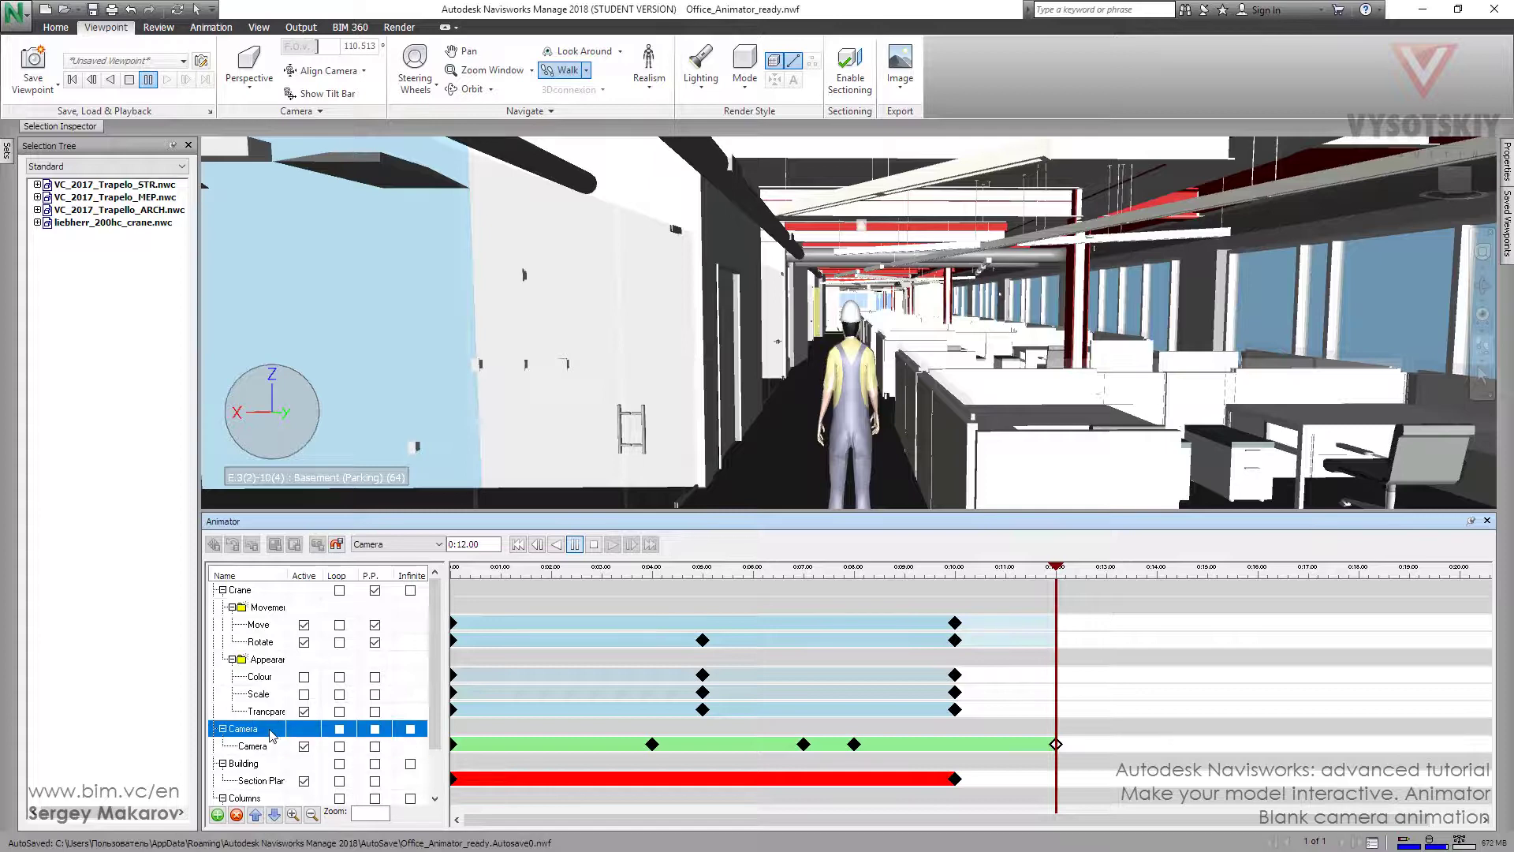
click(592, 544)
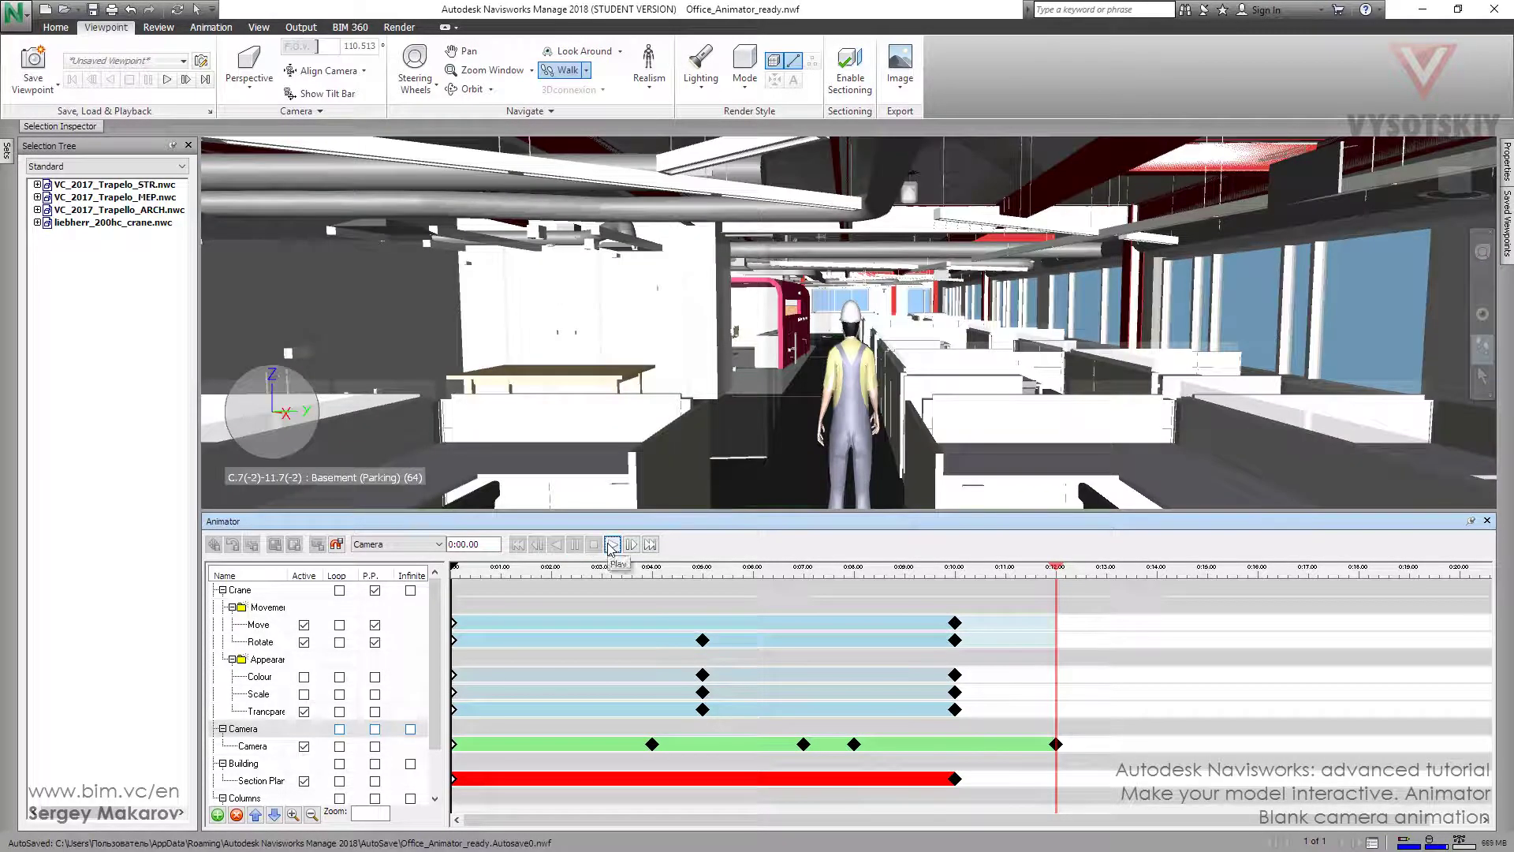
click(612, 544)
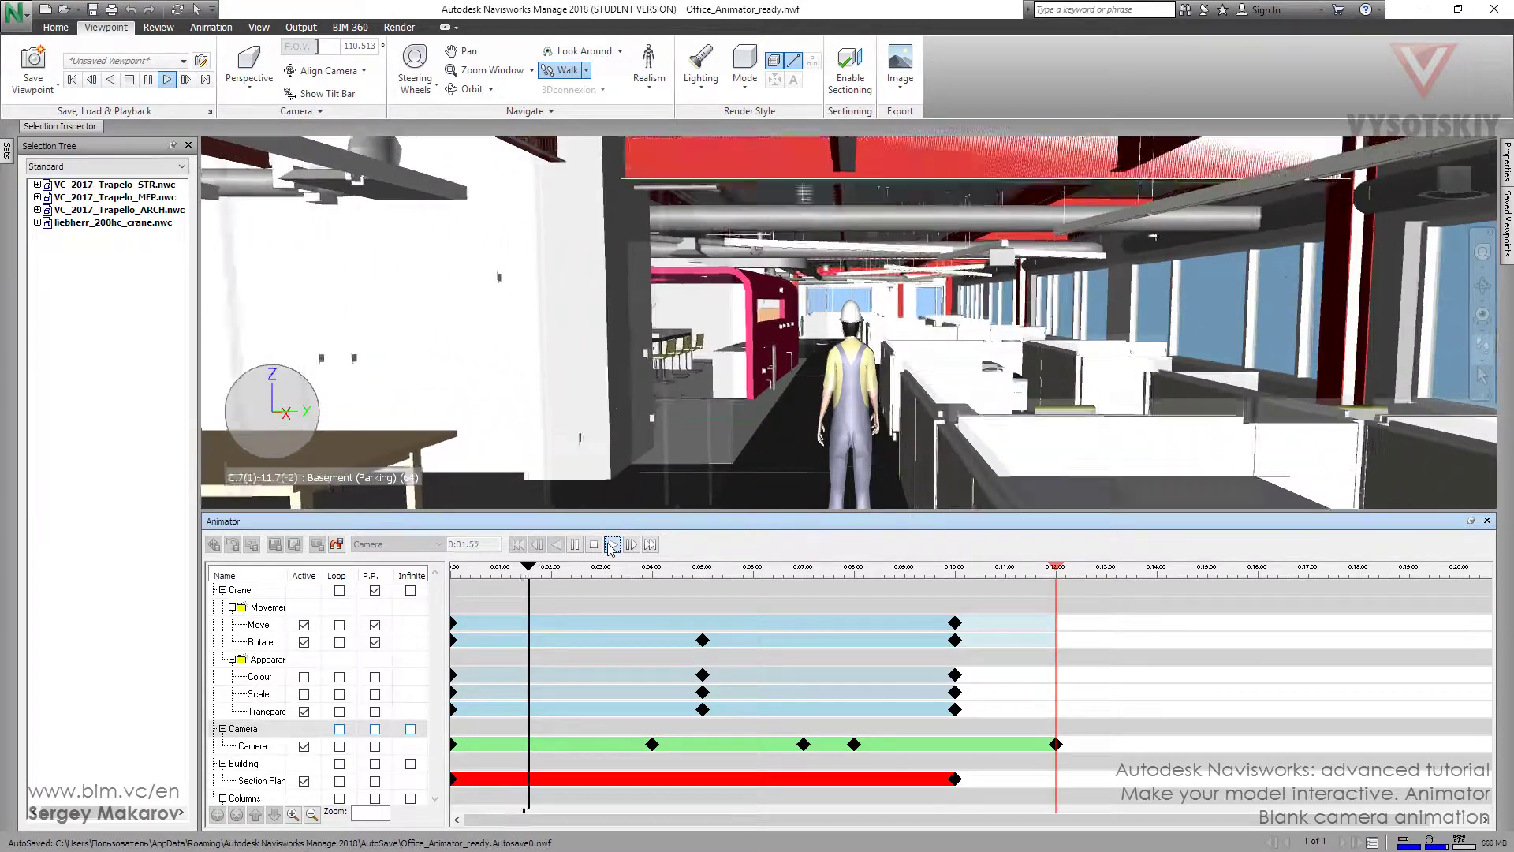
click(612, 544)
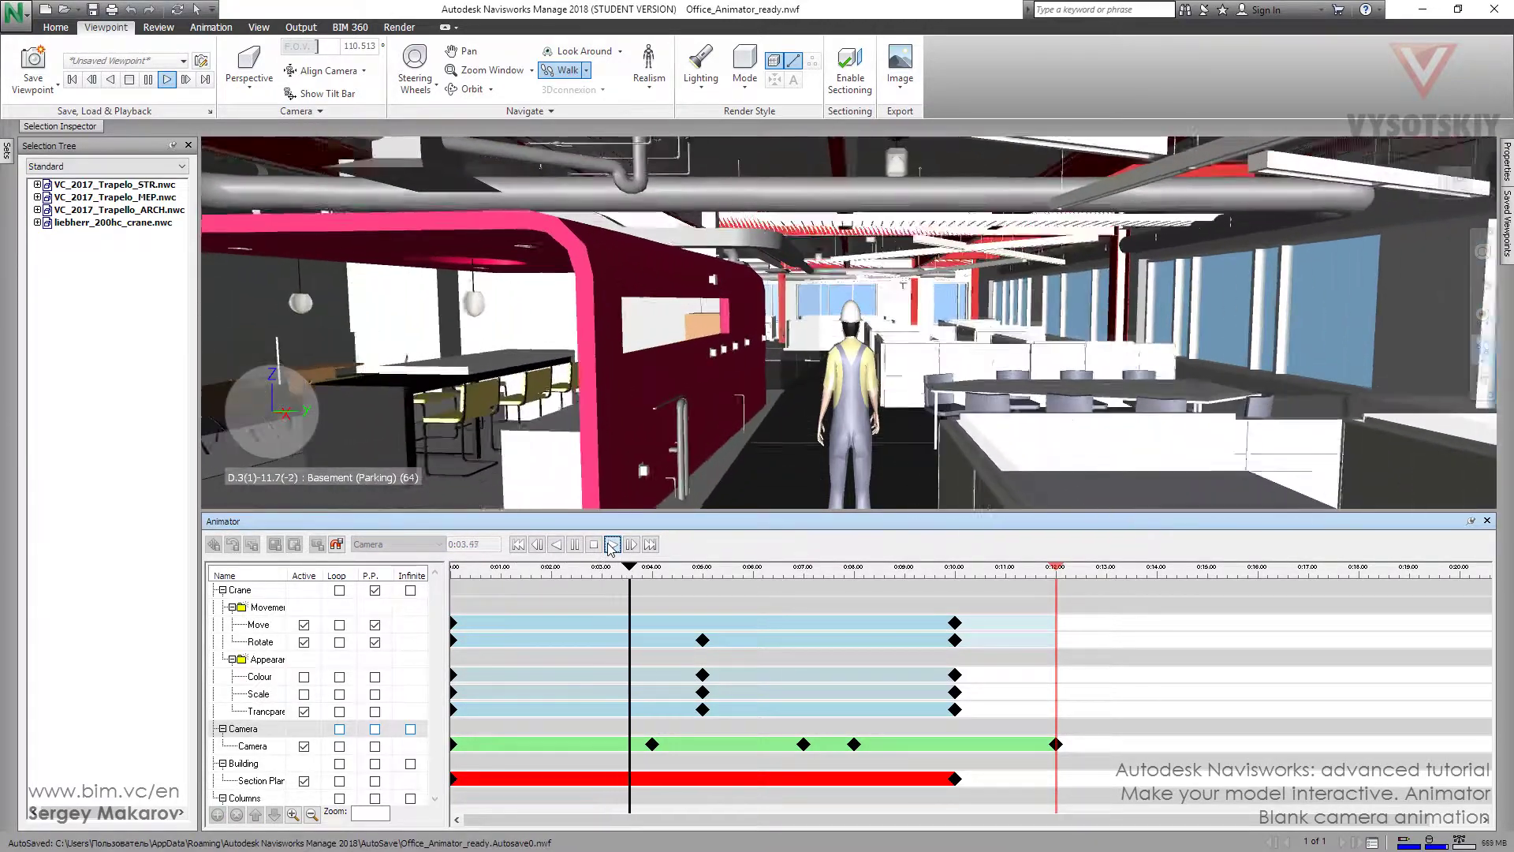